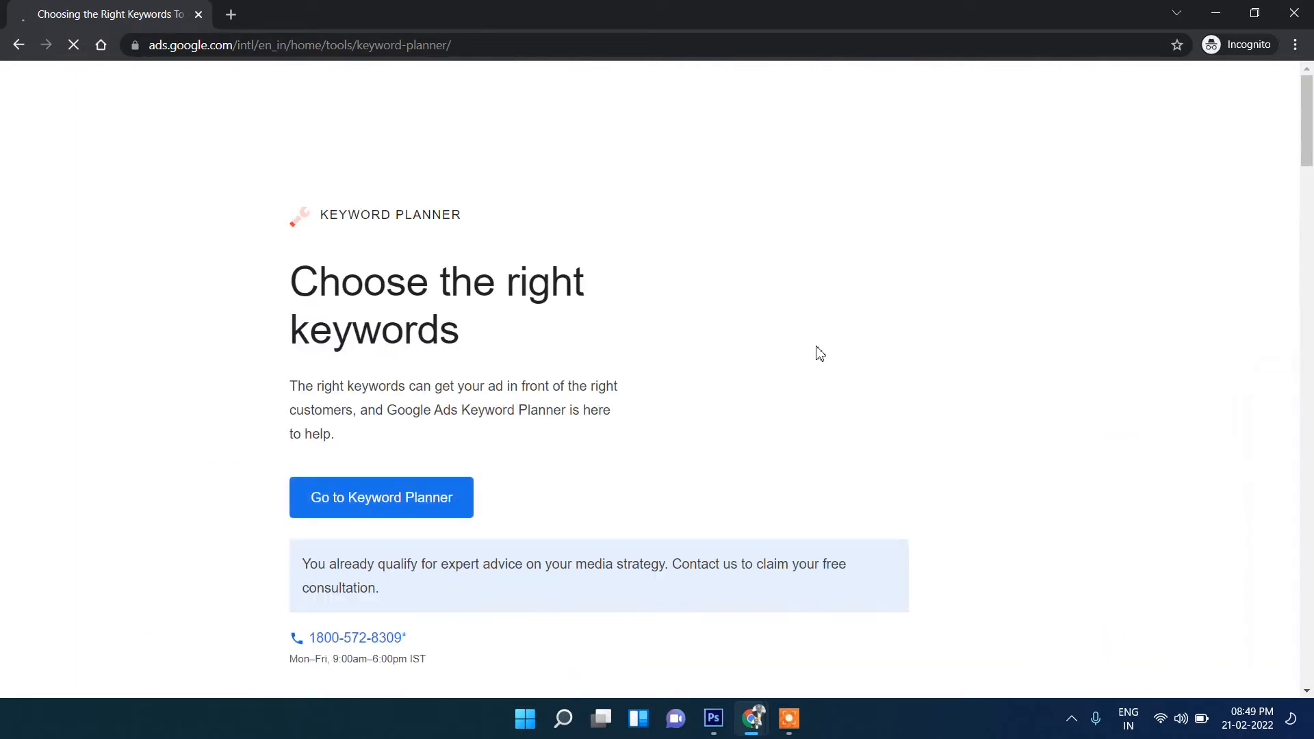
Go from the Keyword Planner page to the Google Ads sign-in and submit the account's email address.
scroll(693, 390, down, 3)
scroll(477, 460, up, 3)
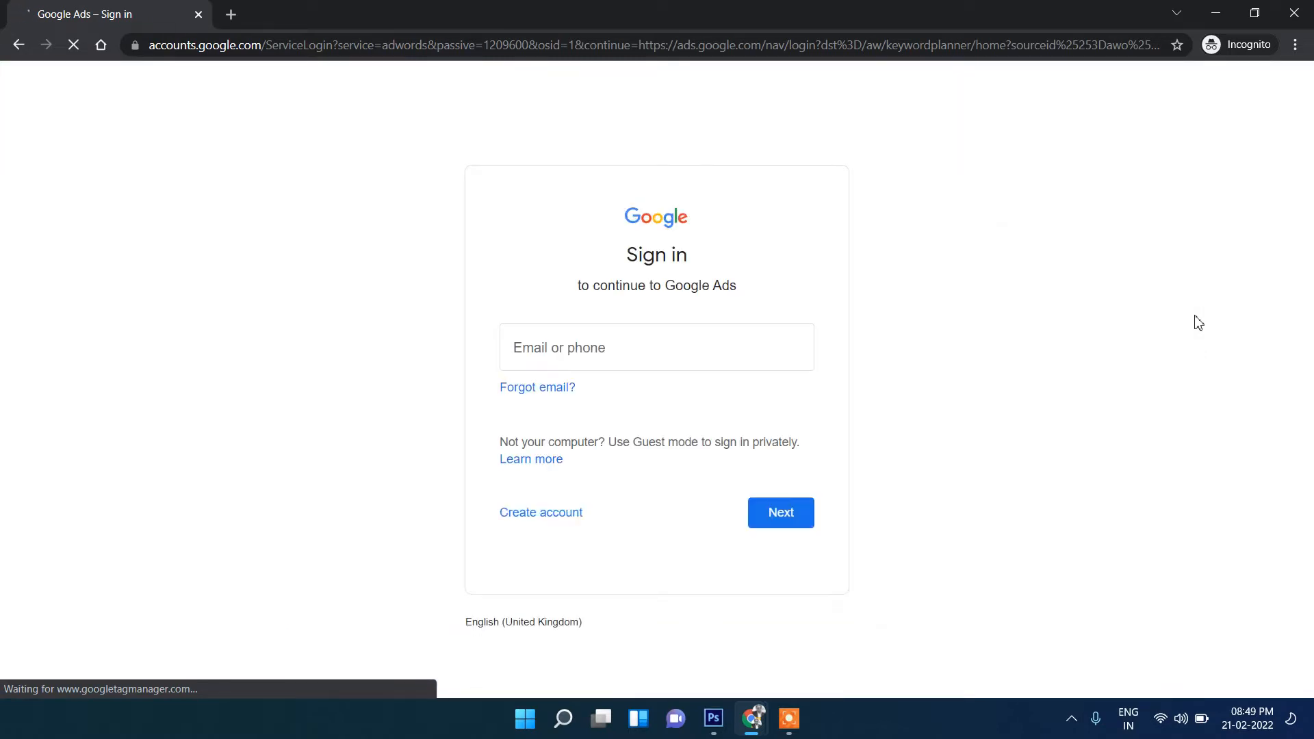
click(625, 359)
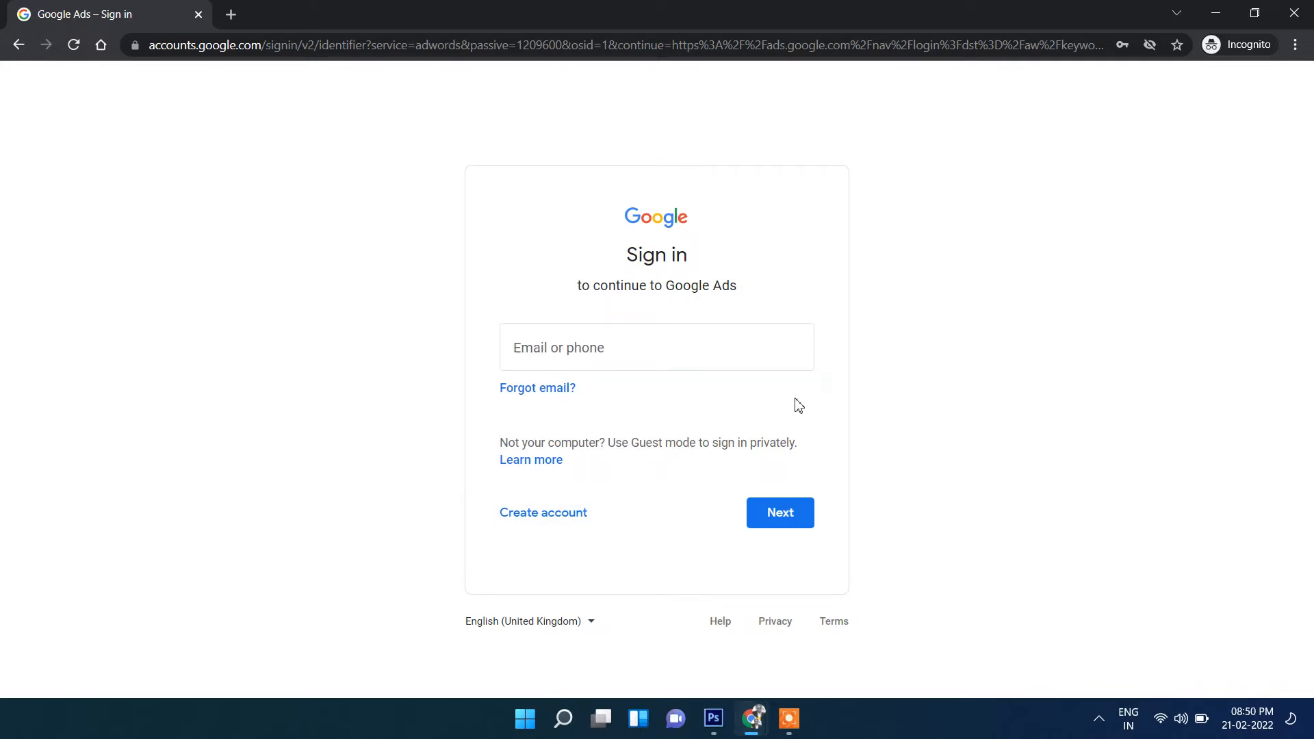
click(599, 340)
key(ctrl+v)
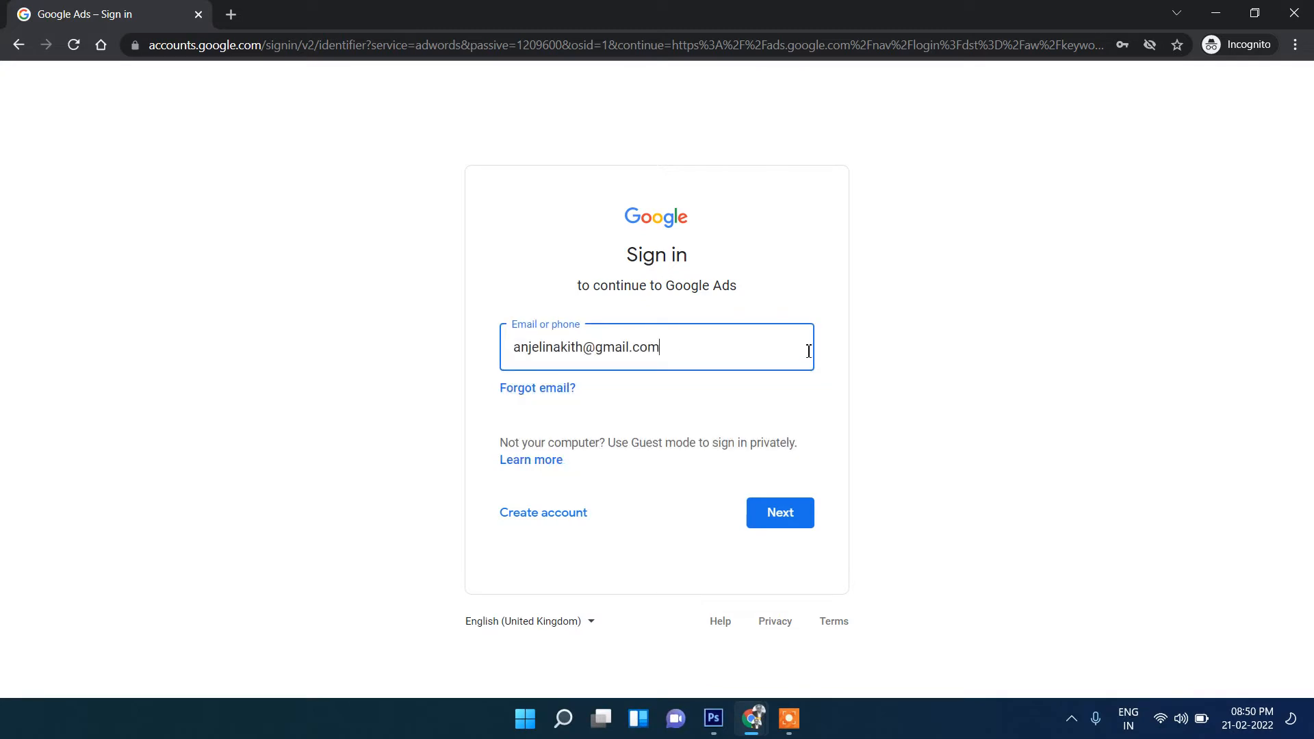
click(788, 527)
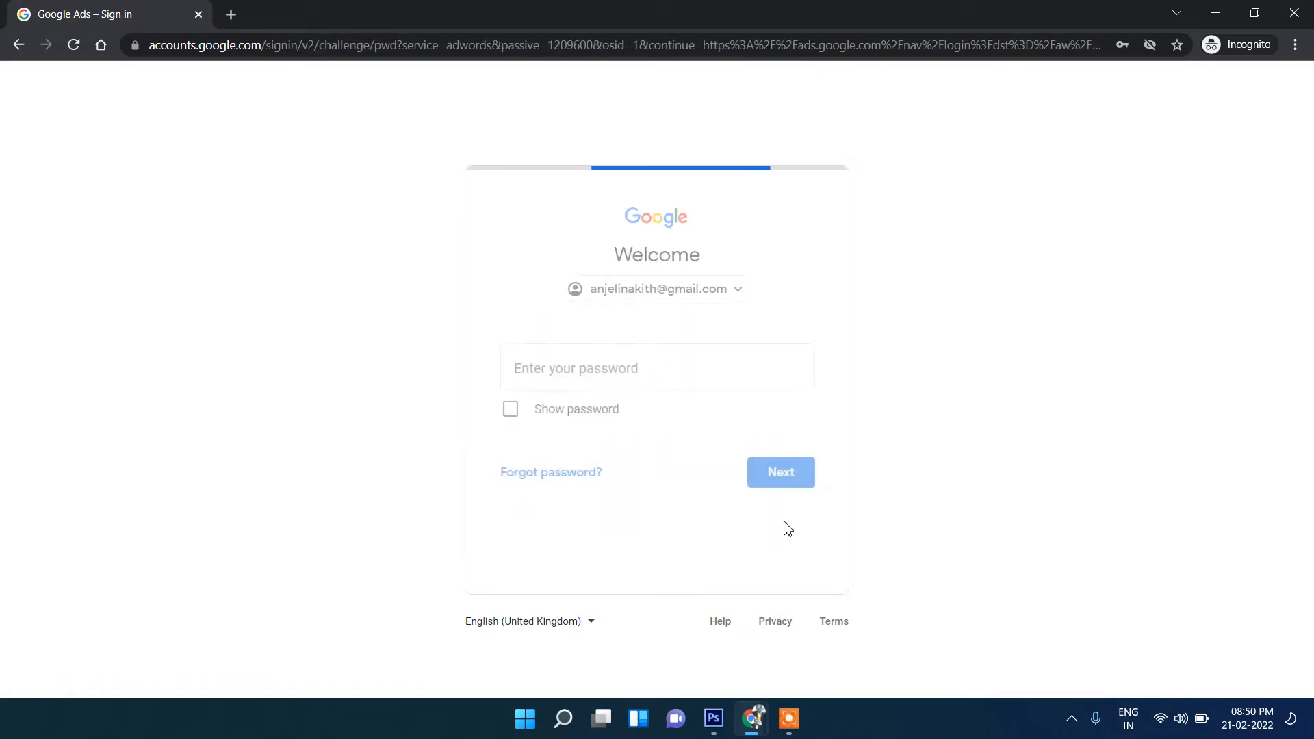
Enter the account password and submit it to sign in.
click(627, 376)
text(•••)
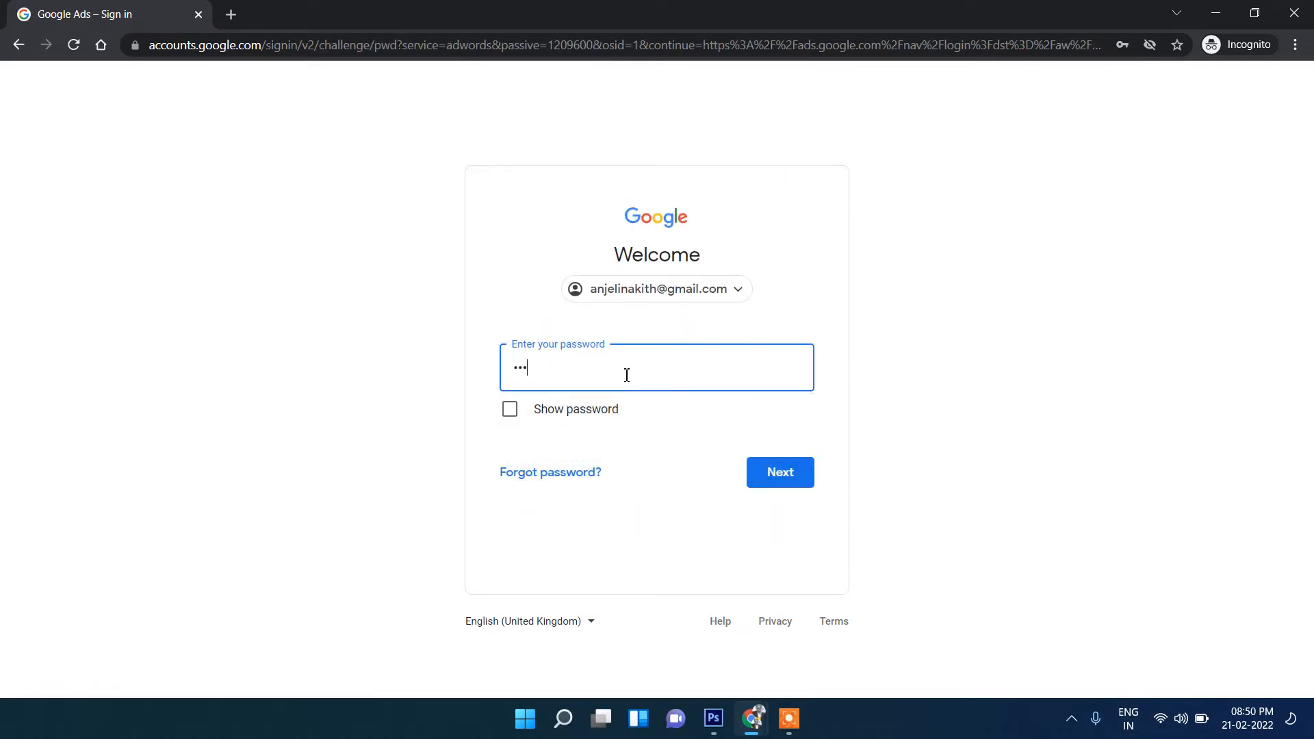
text(••••••)
key(Return)
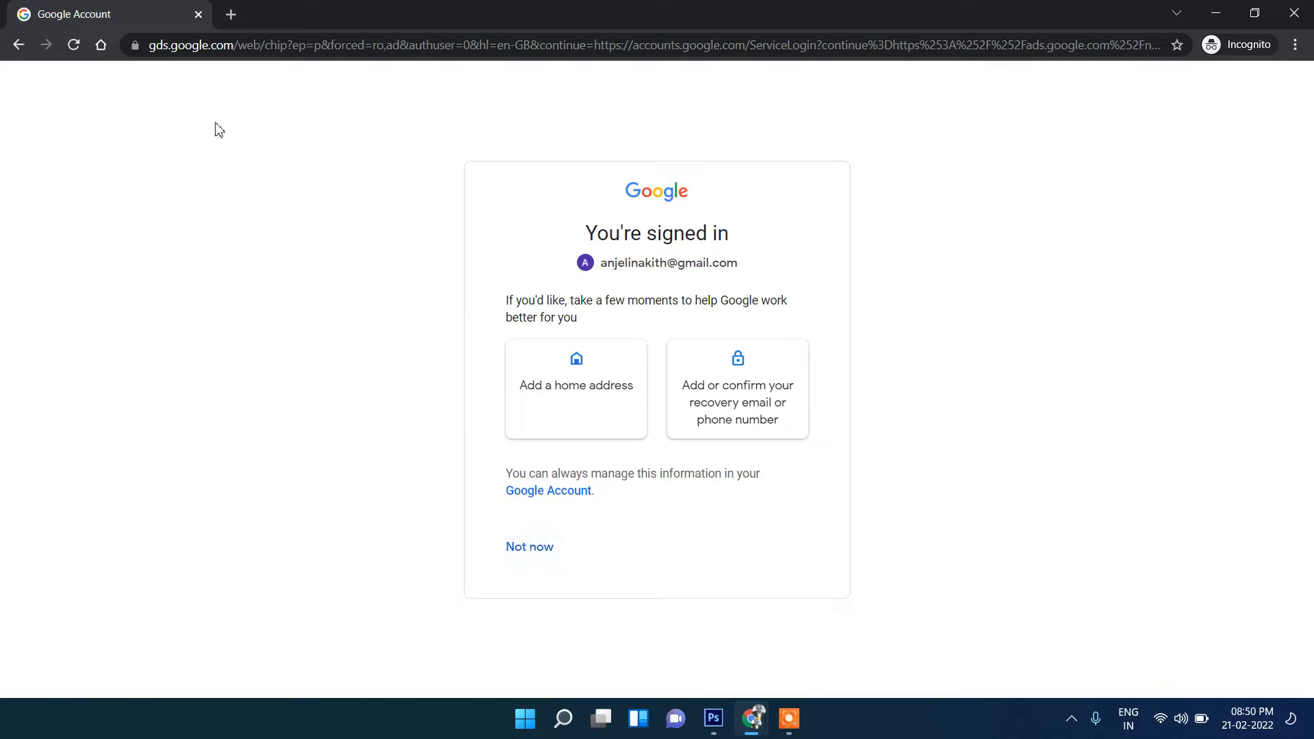
Skip the optional home address and recovery details, and start creating a new Google Ads account.
click(529, 560)
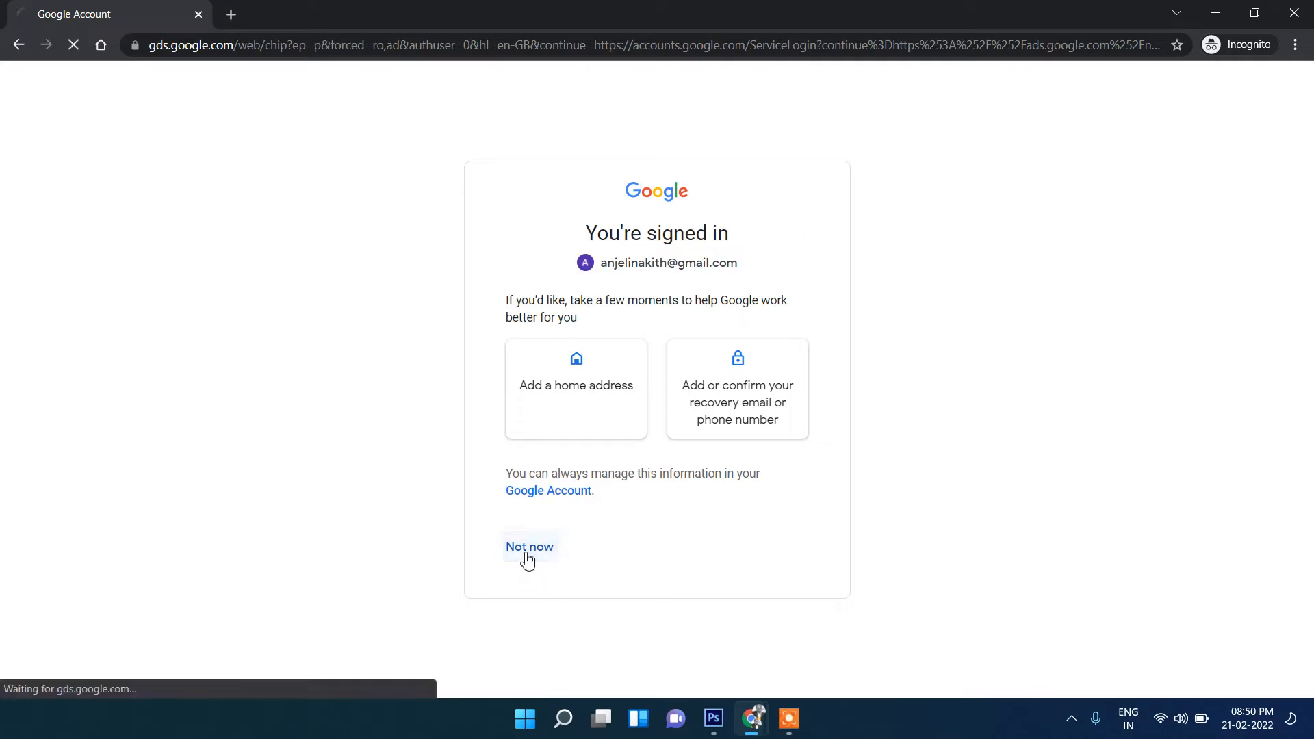
click(602, 366)
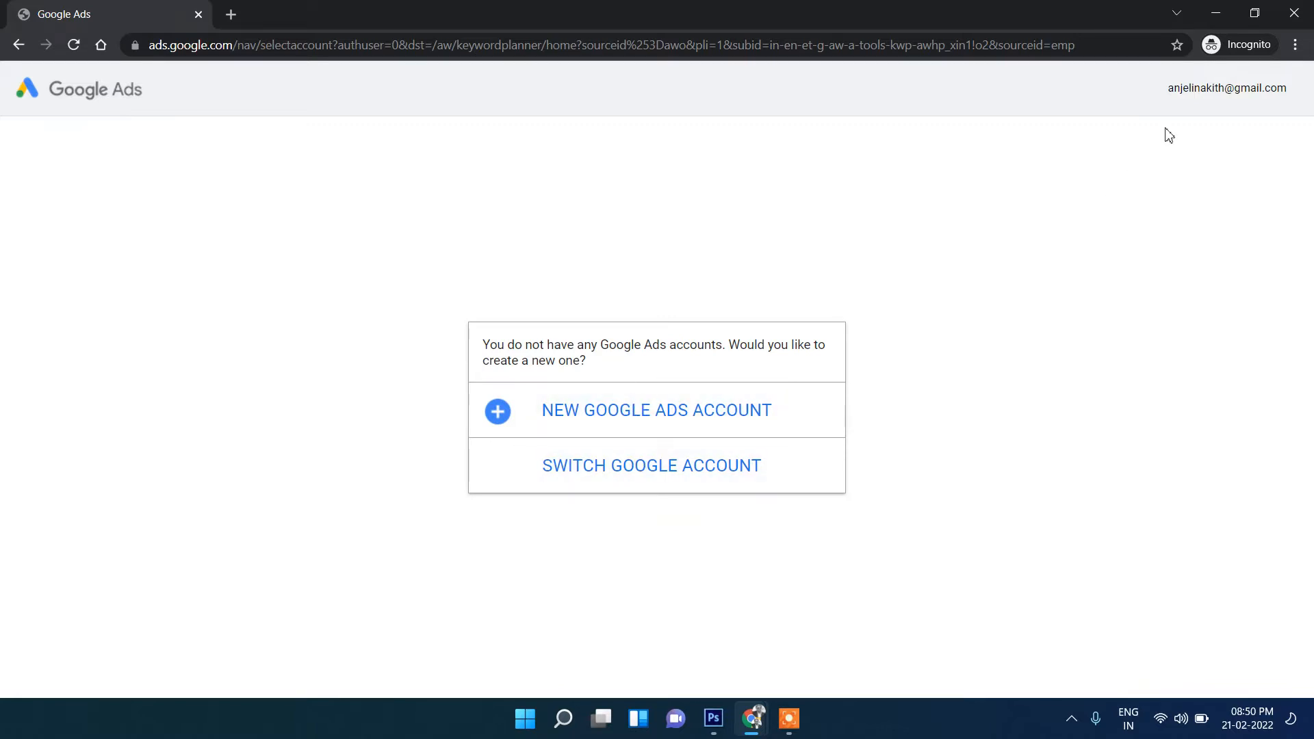
click(626, 418)
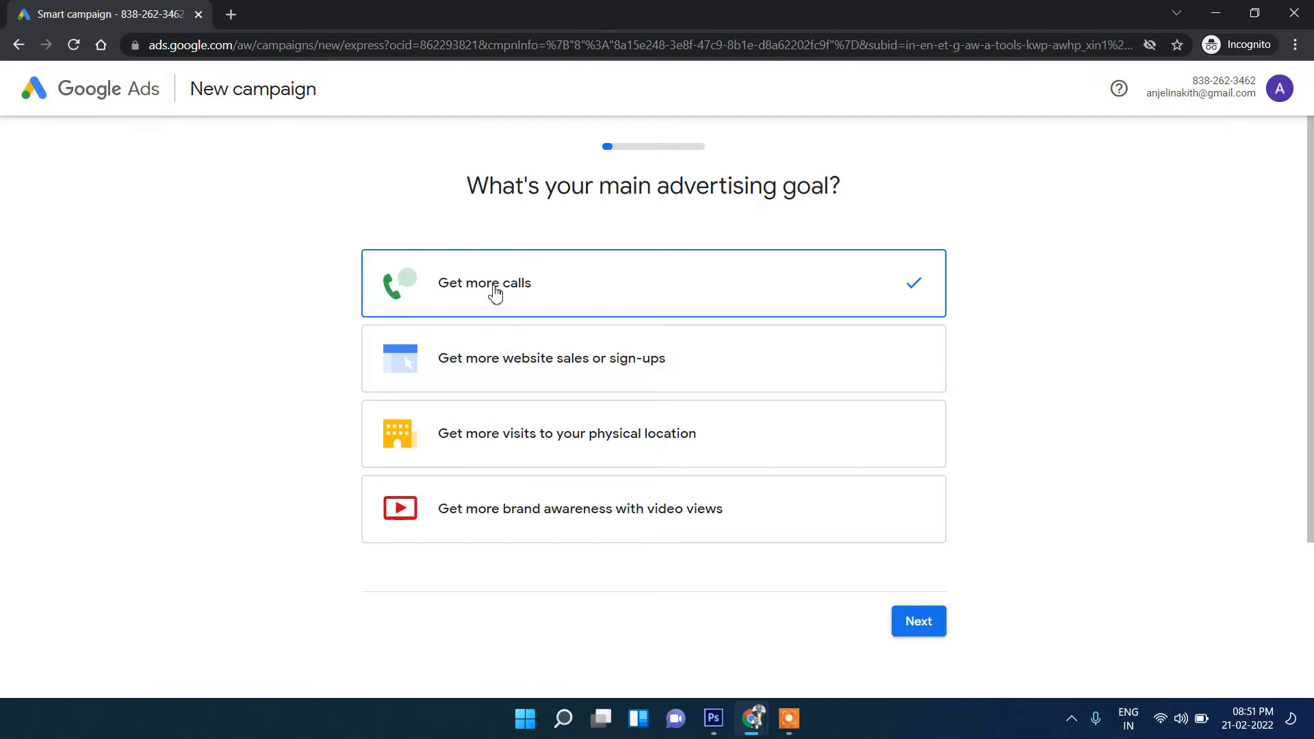
Choose Get more calls as the main advertising goal and submit Acesoftech as the business name.
click(922, 628)
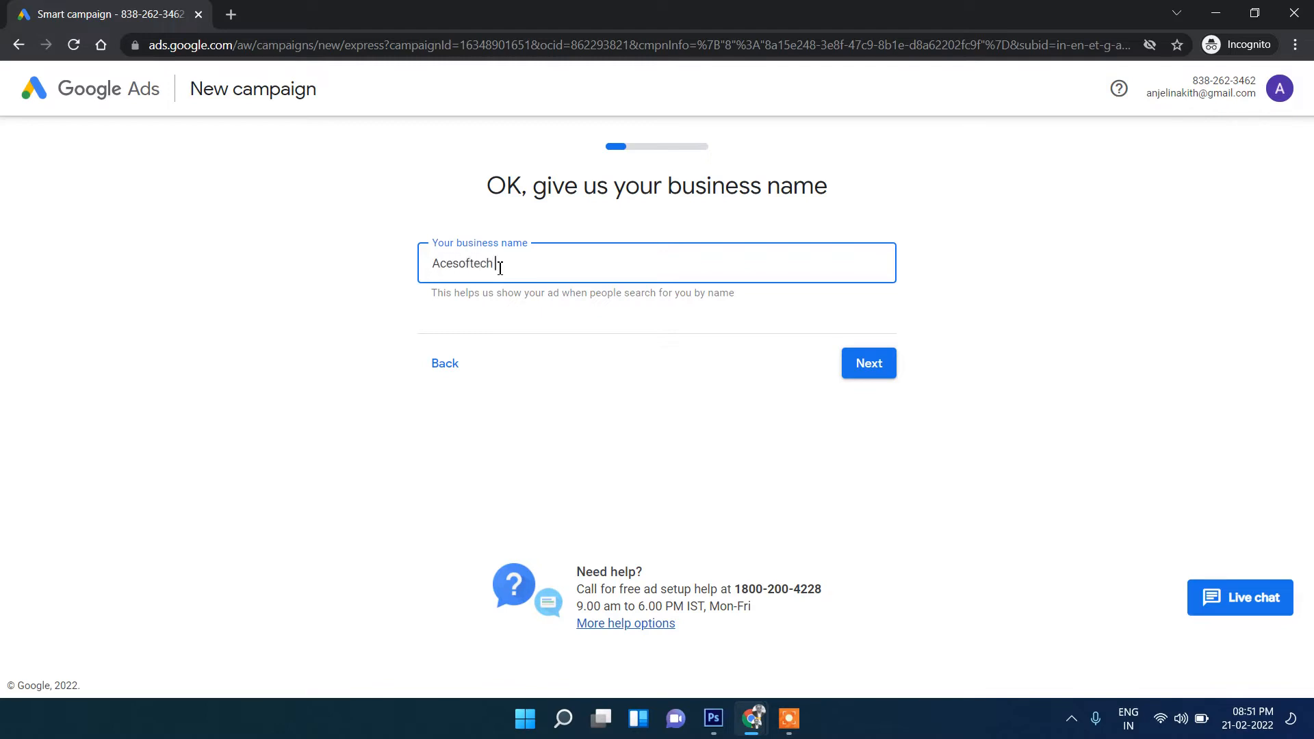
click(884, 367)
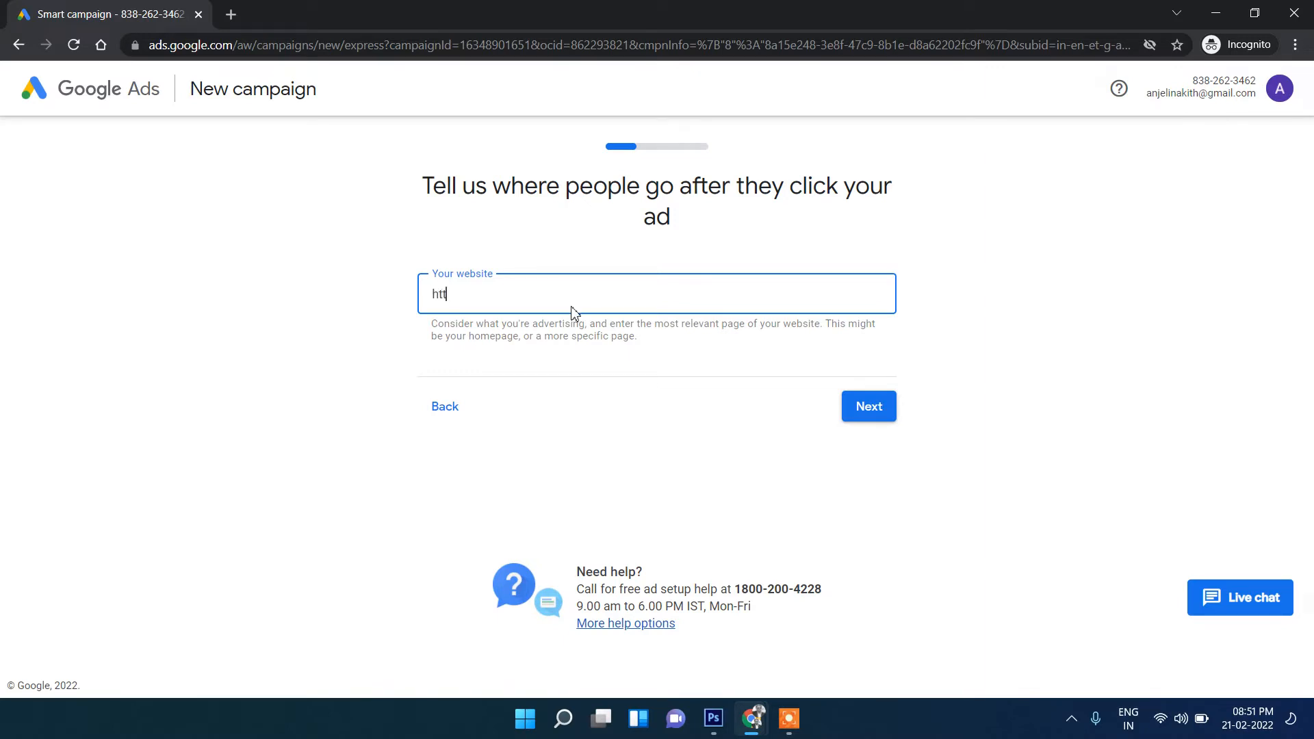
text(://www.acesfotech.com)
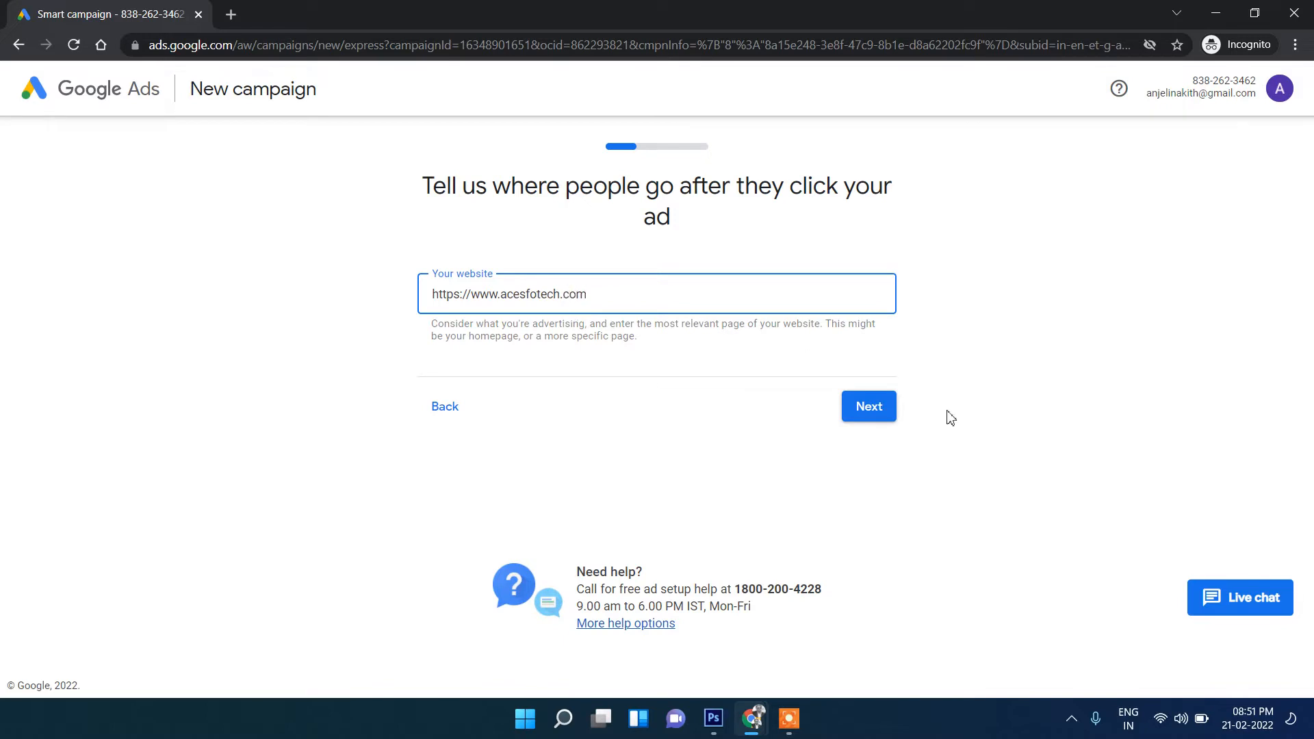
click(884, 416)
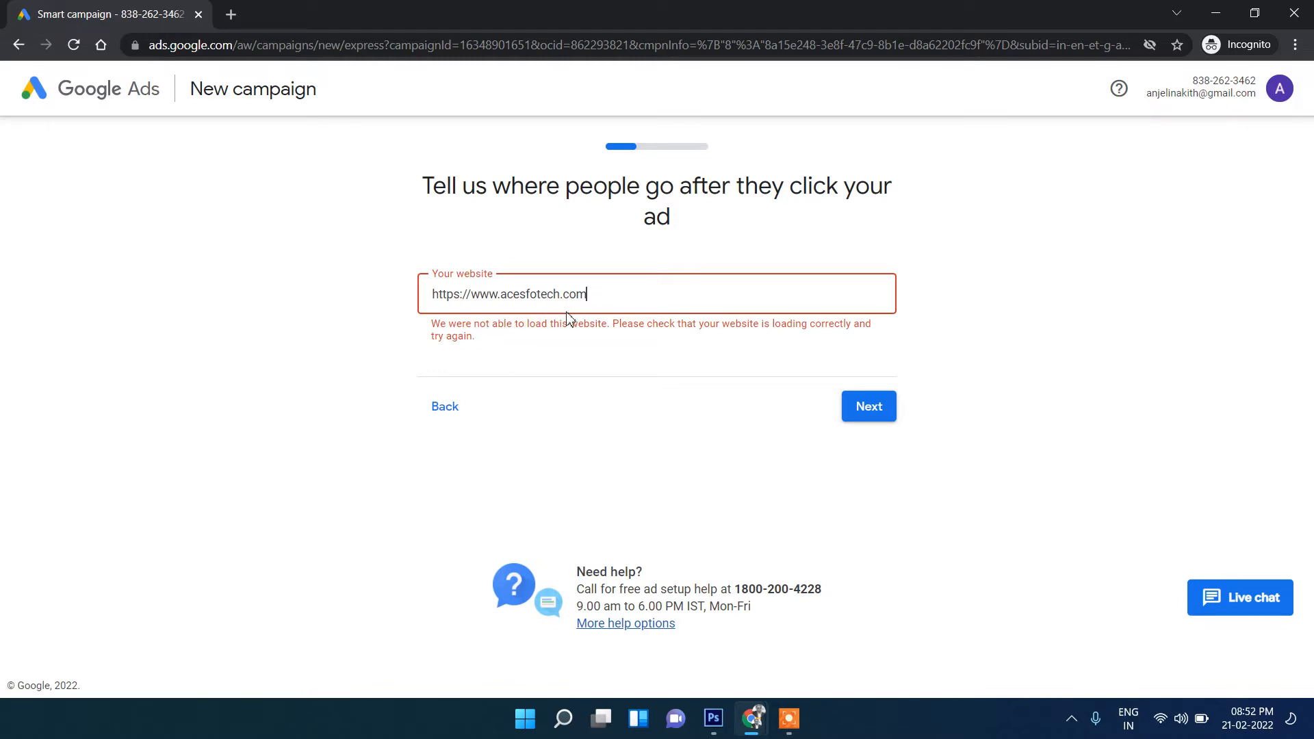
double_click(529, 295)
text(acesoftech)
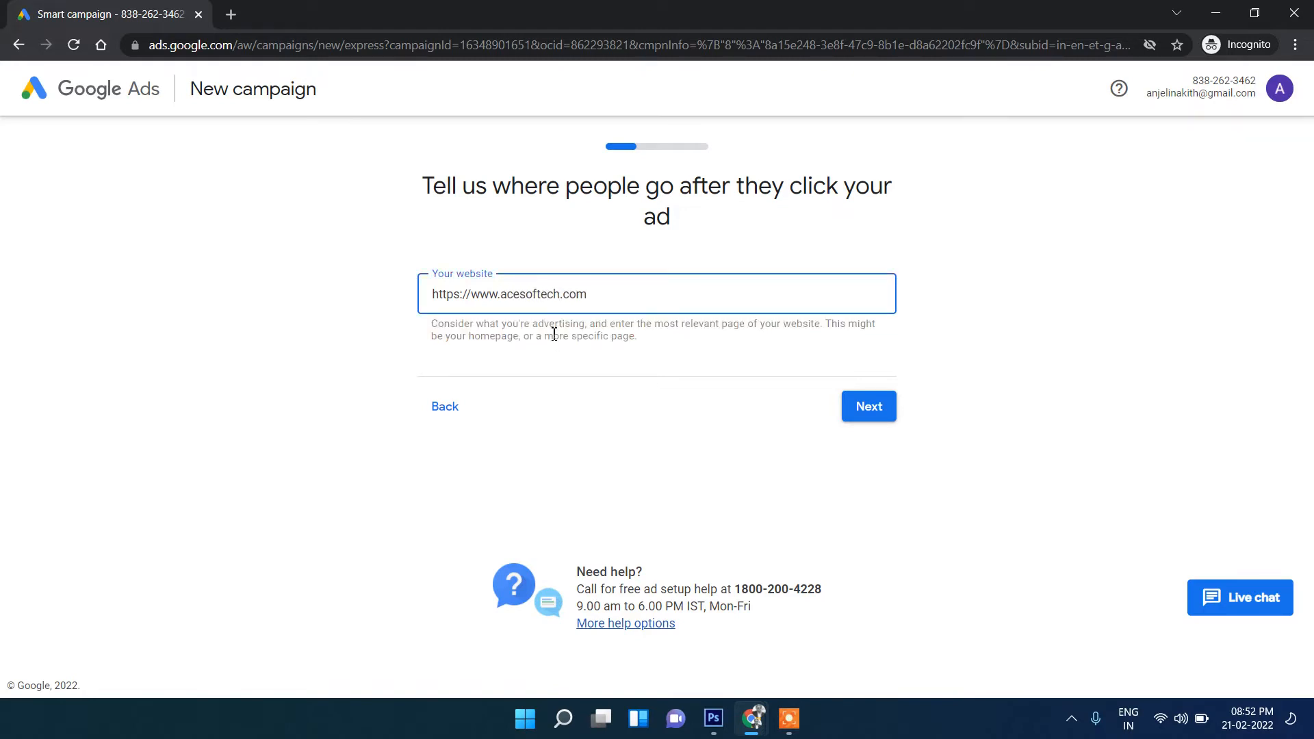
click(850, 413)
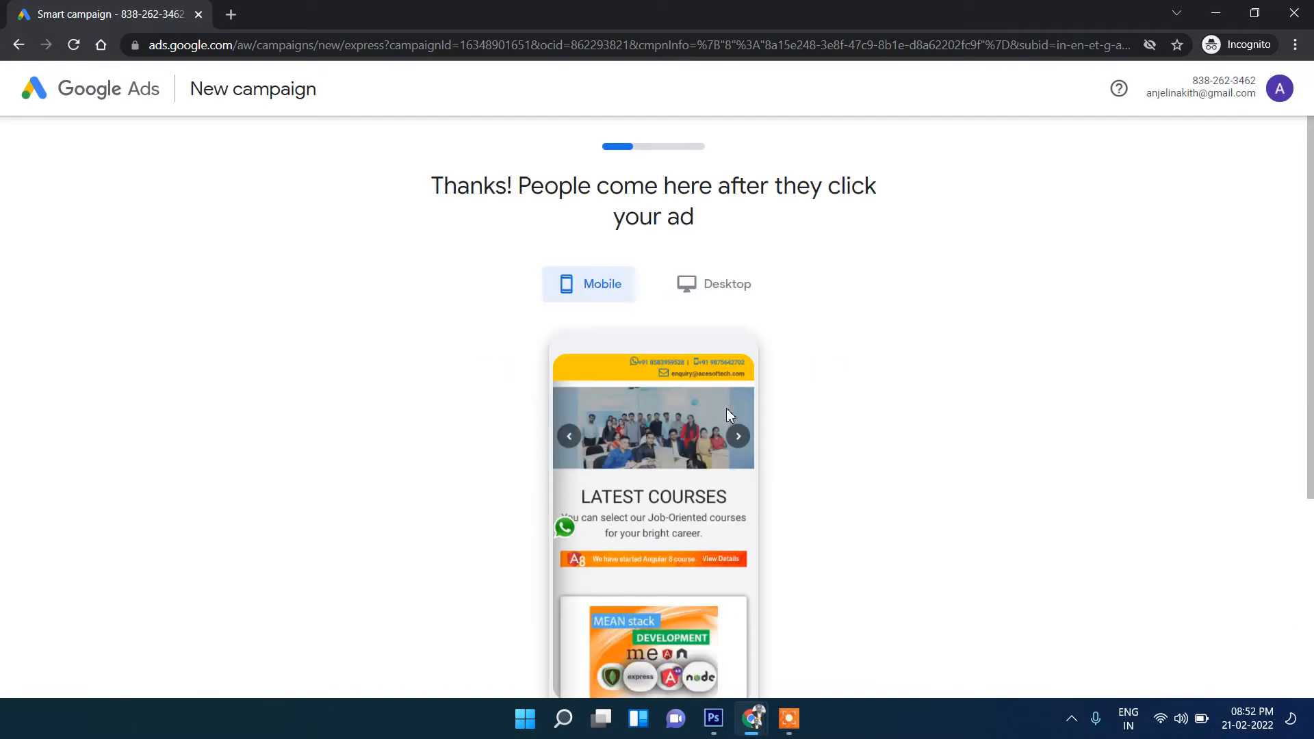
Preview the landing page in mobile and desktop views, and accept it as the ad's destination.
scroll(712, 276, down, 4)
scroll(711, 266, up, 2)
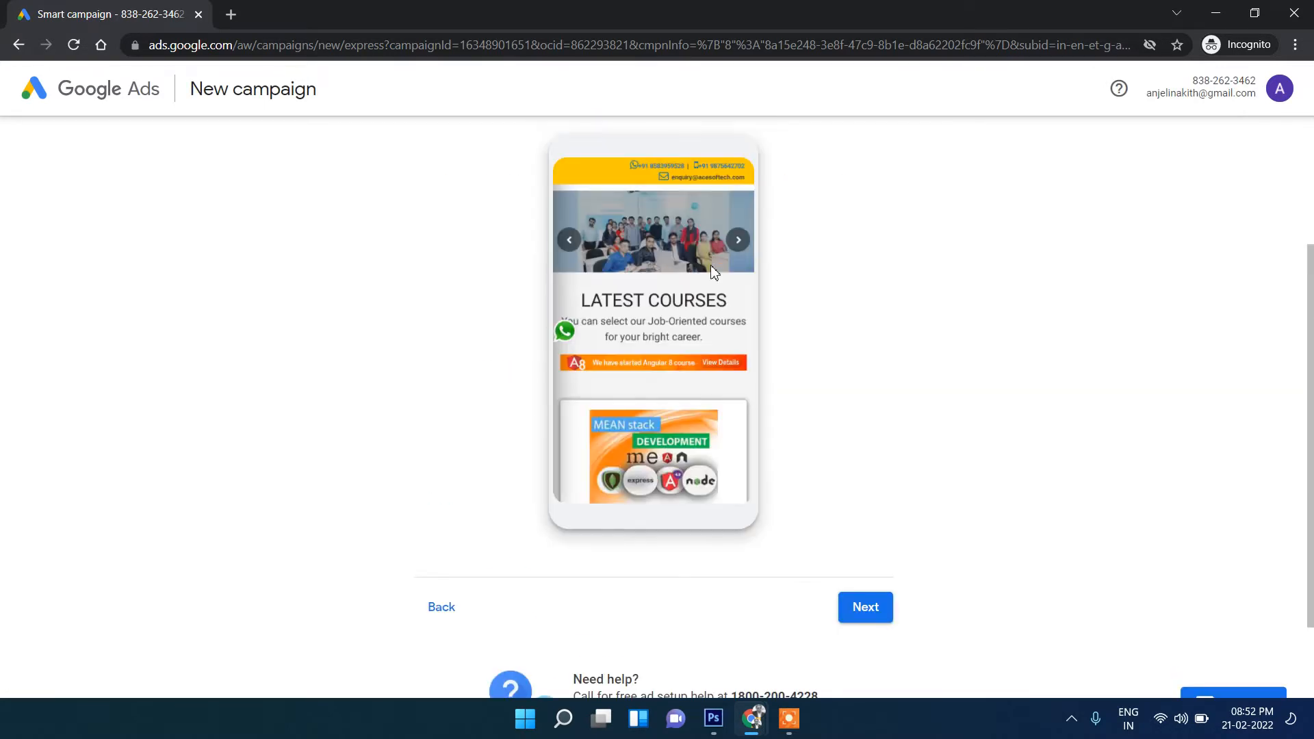
scroll(712, 272, up, 3)
click(719, 287)
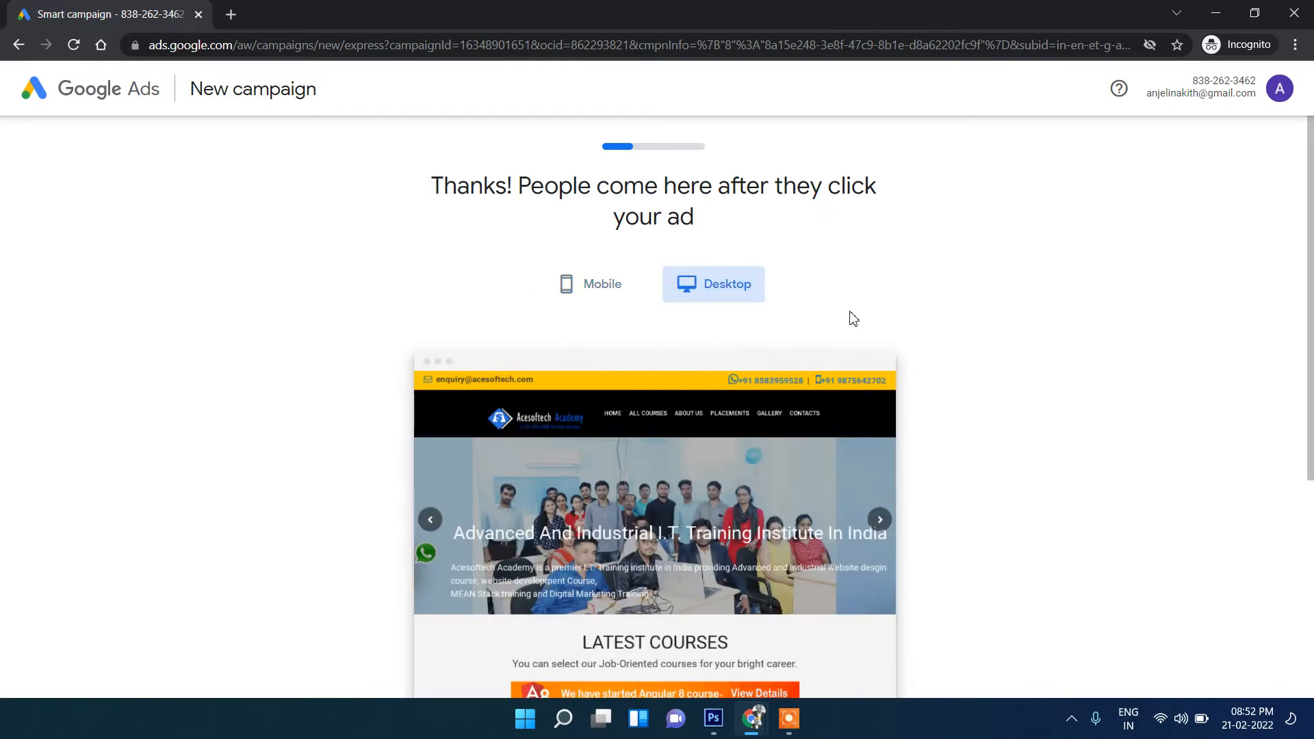
scroll(874, 329, down, 5)
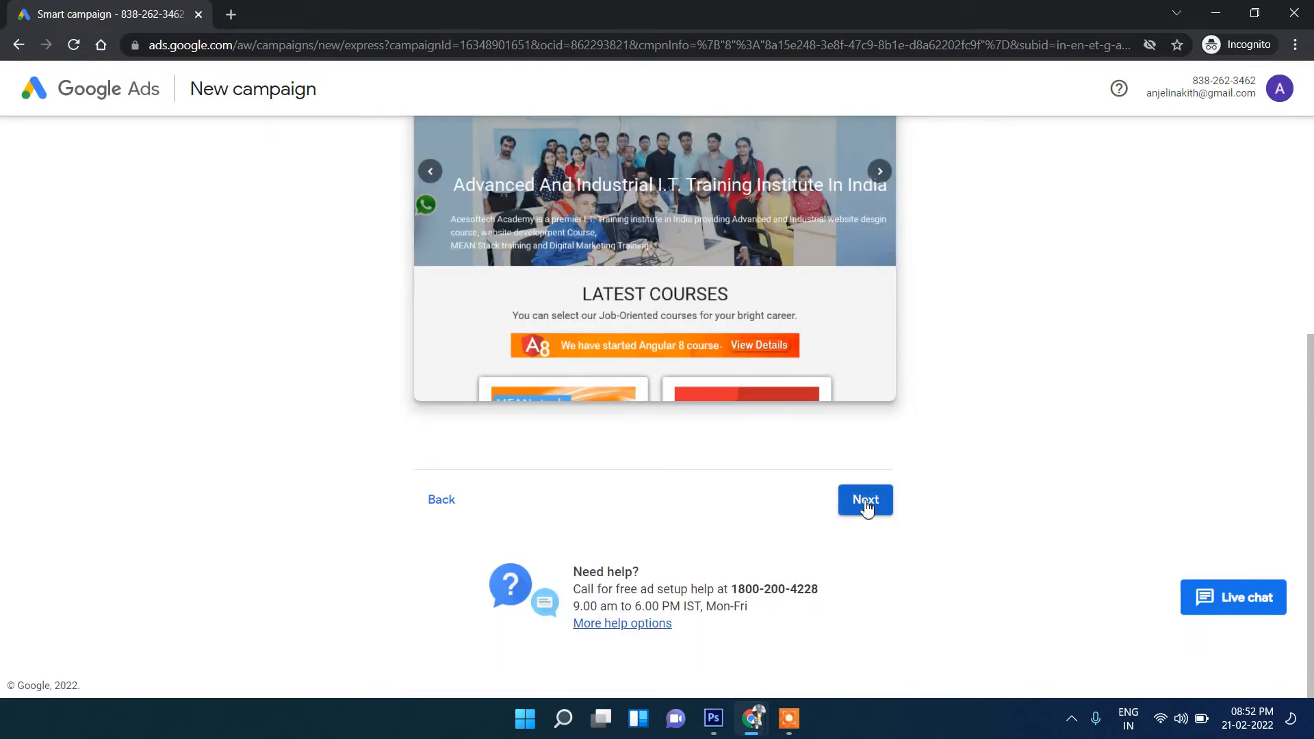
click(866, 503)
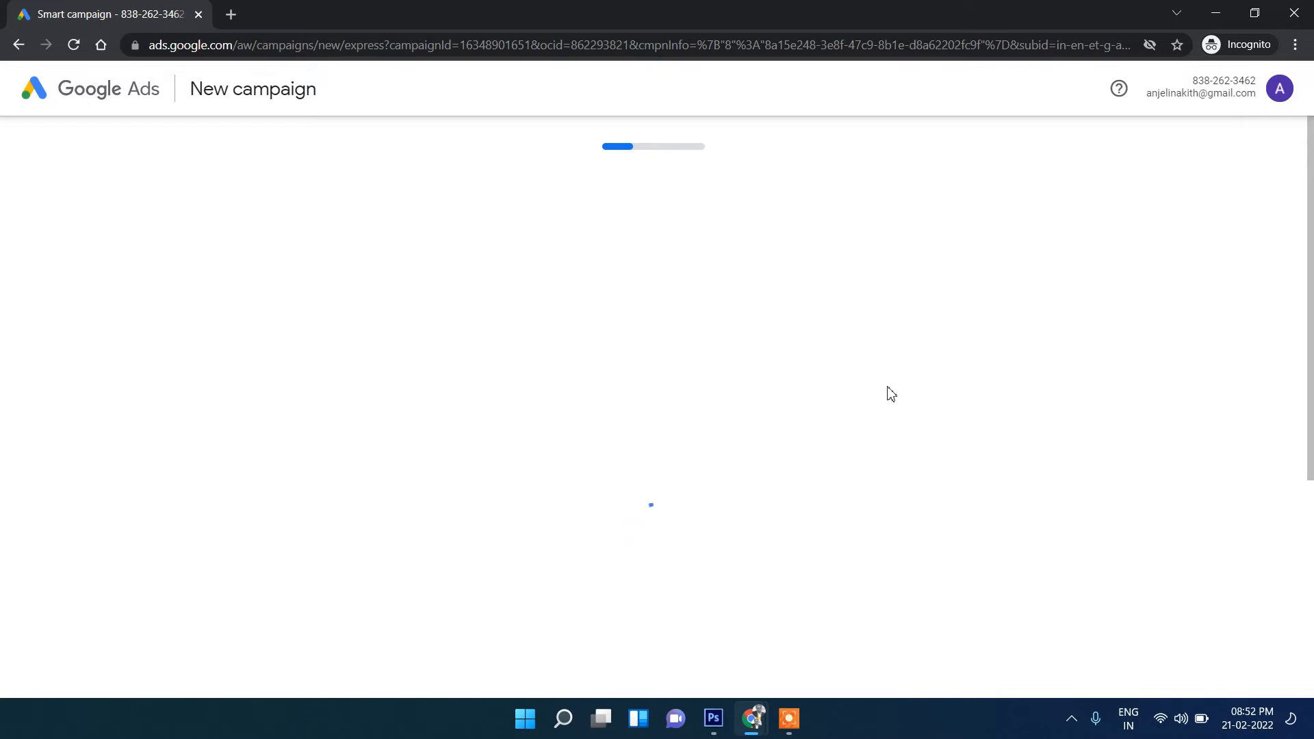
Accept the prefilled ad text with its call button and the preselected keyword themes.
scroll(788, 438, up, 5)
scroll(685, 424, down, 5)
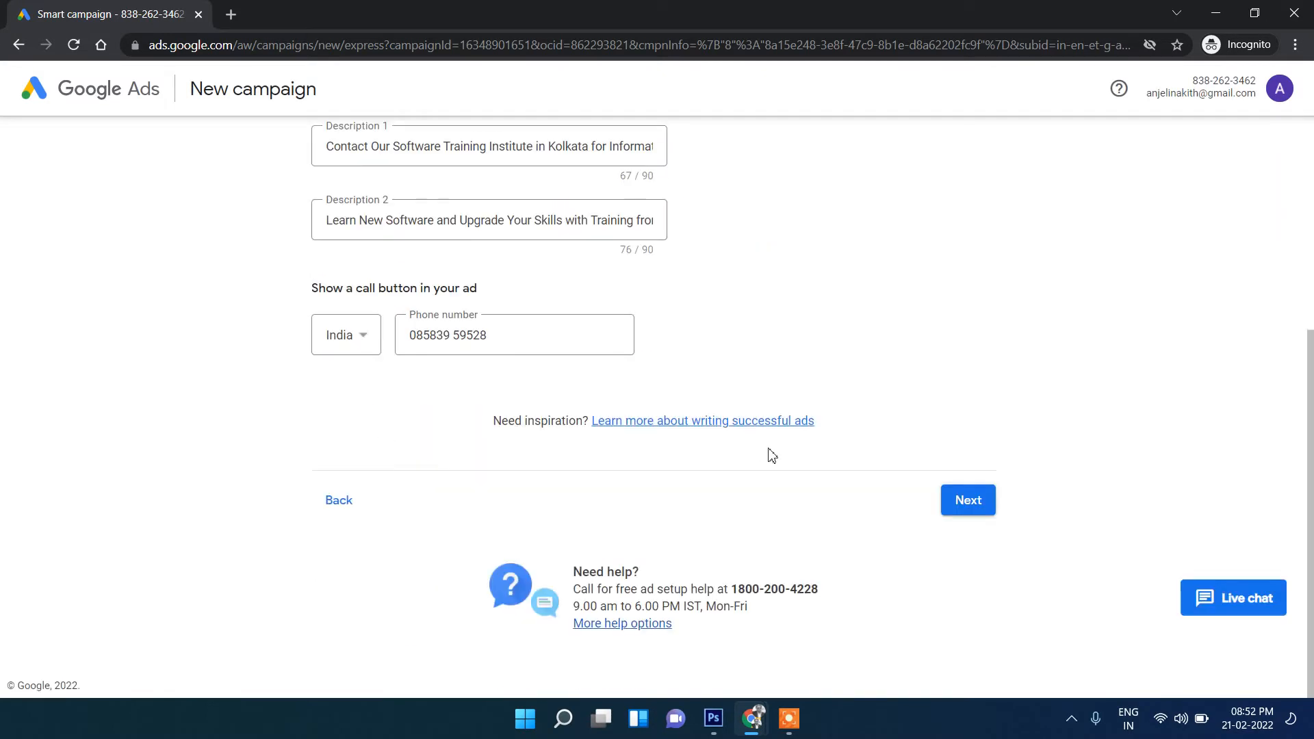
click(962, 507)
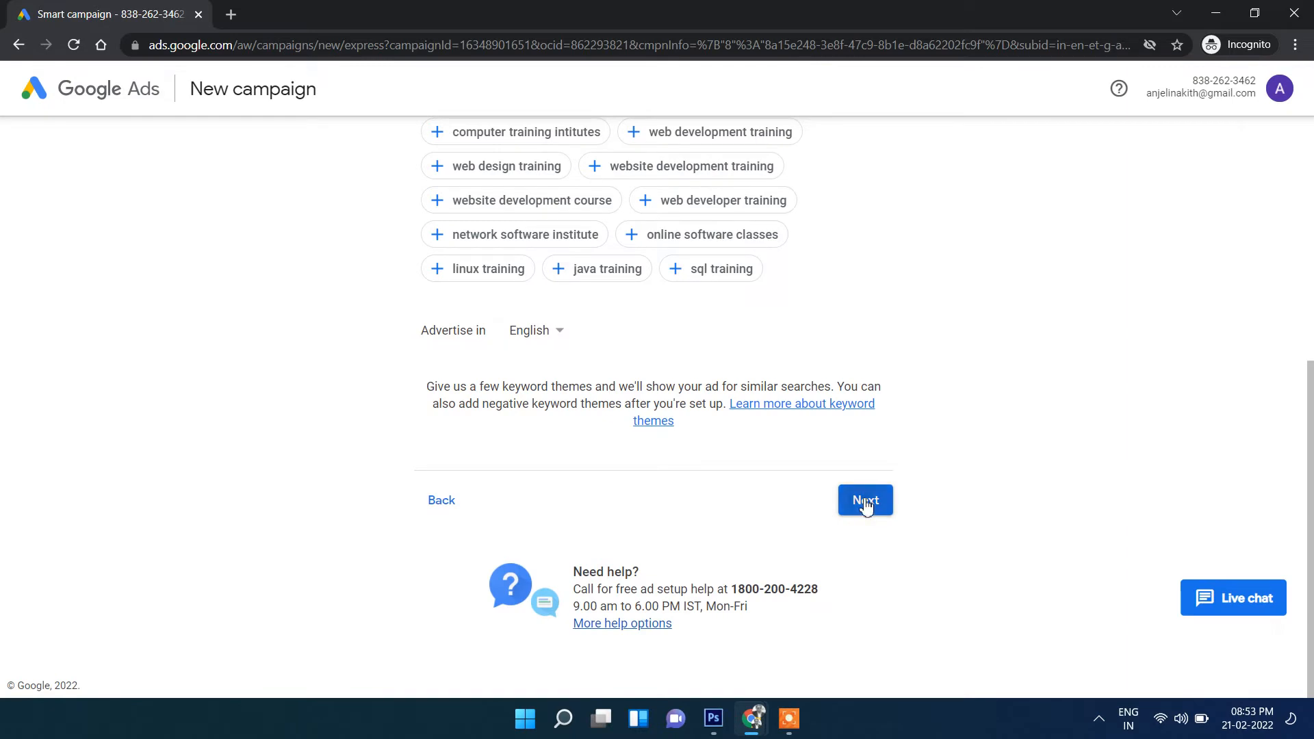
click(866, 503)
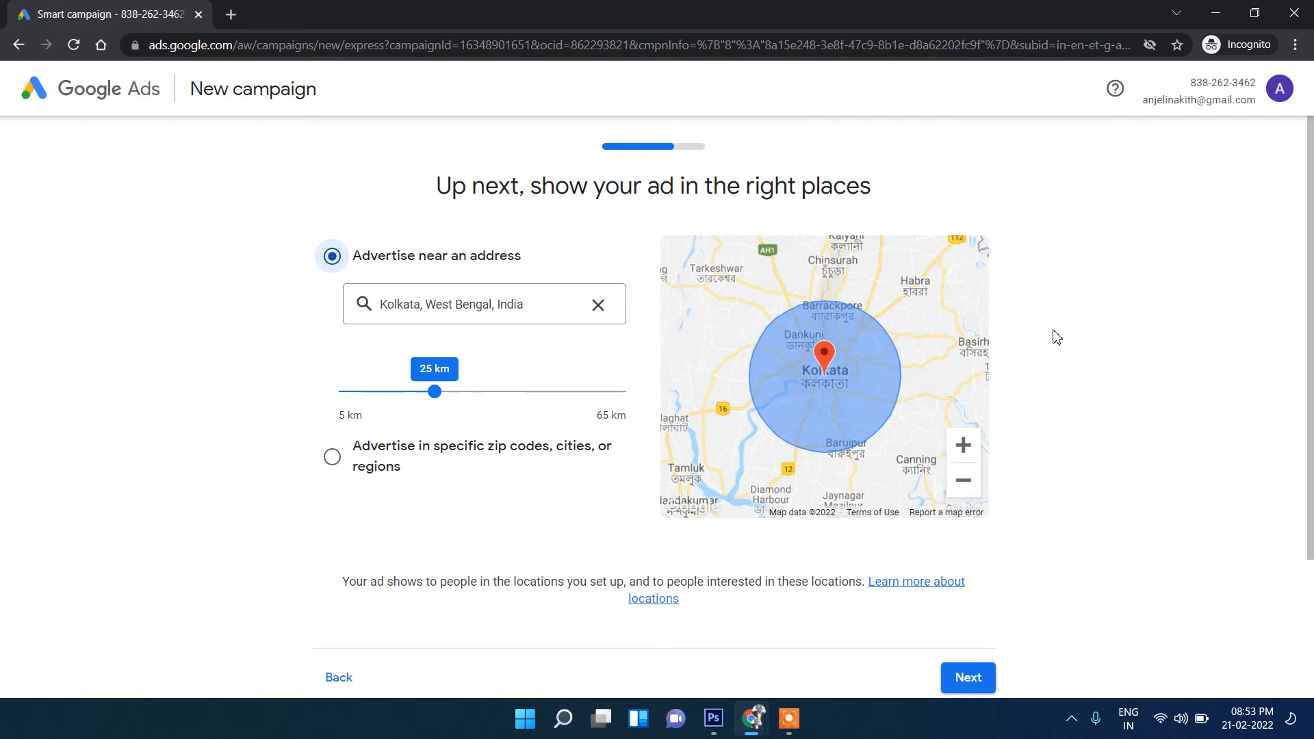
Accept advertising near an address with a 25 km radius around Kolkata, West Bengal, India.
scroll(1056, 337, down, 3)
scroll(363, 376, up, 3)
scroll(248, 412, down, 3)
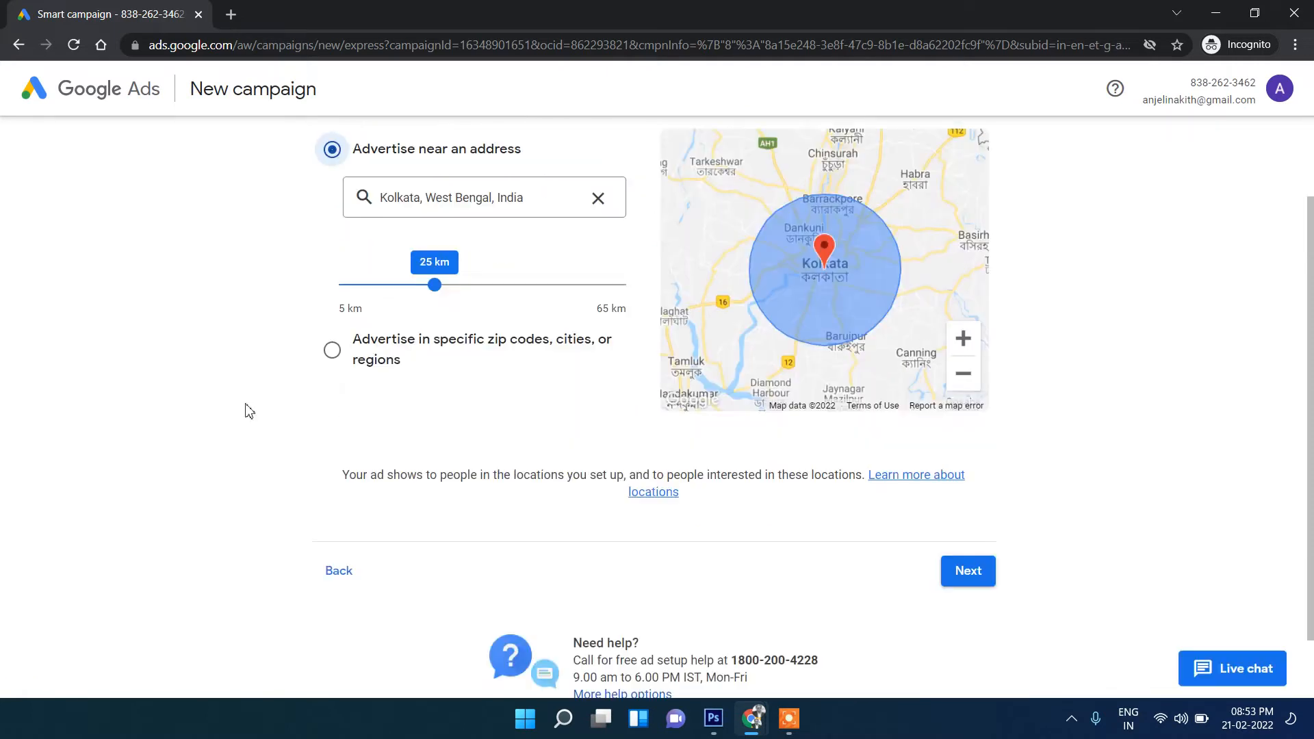
scroll(248, 412, up, 3)
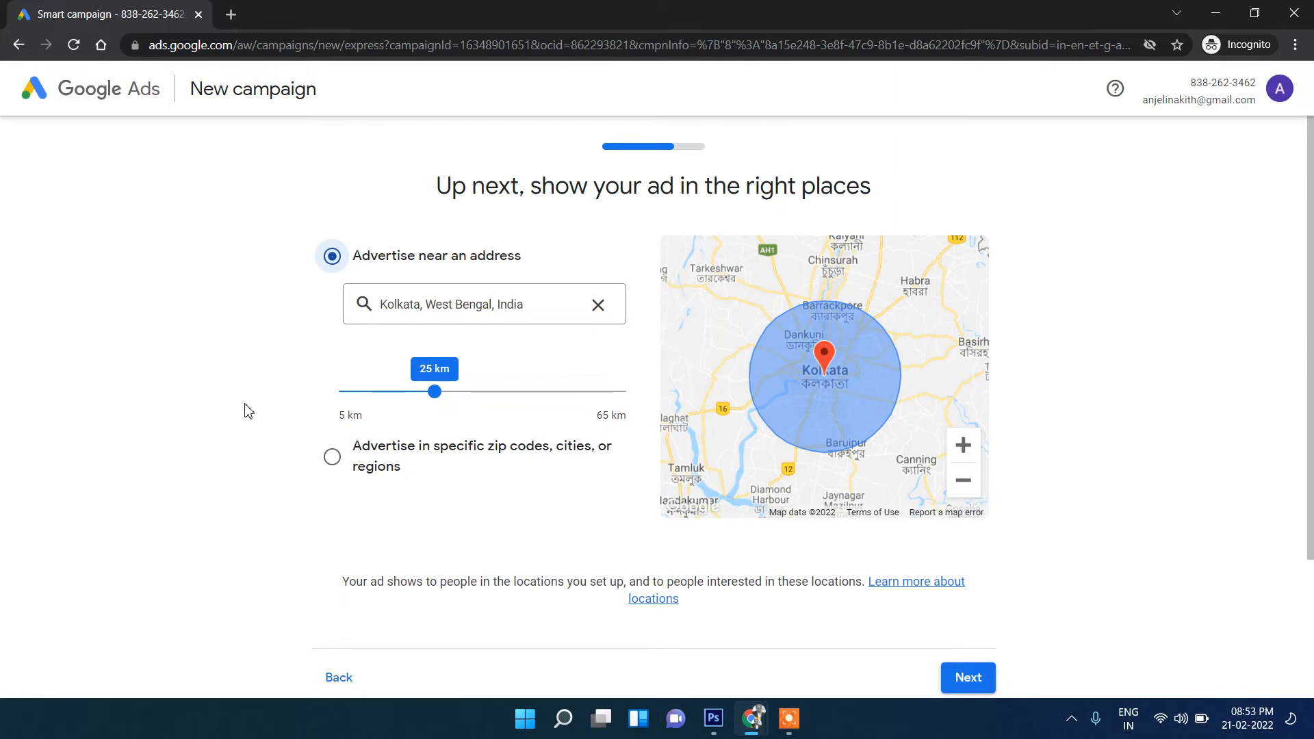
scroll(249, 412, down, 3)
scroll(249, 411, up, 3)
scroll(1210, 335, down, 3)
click(971, 507)
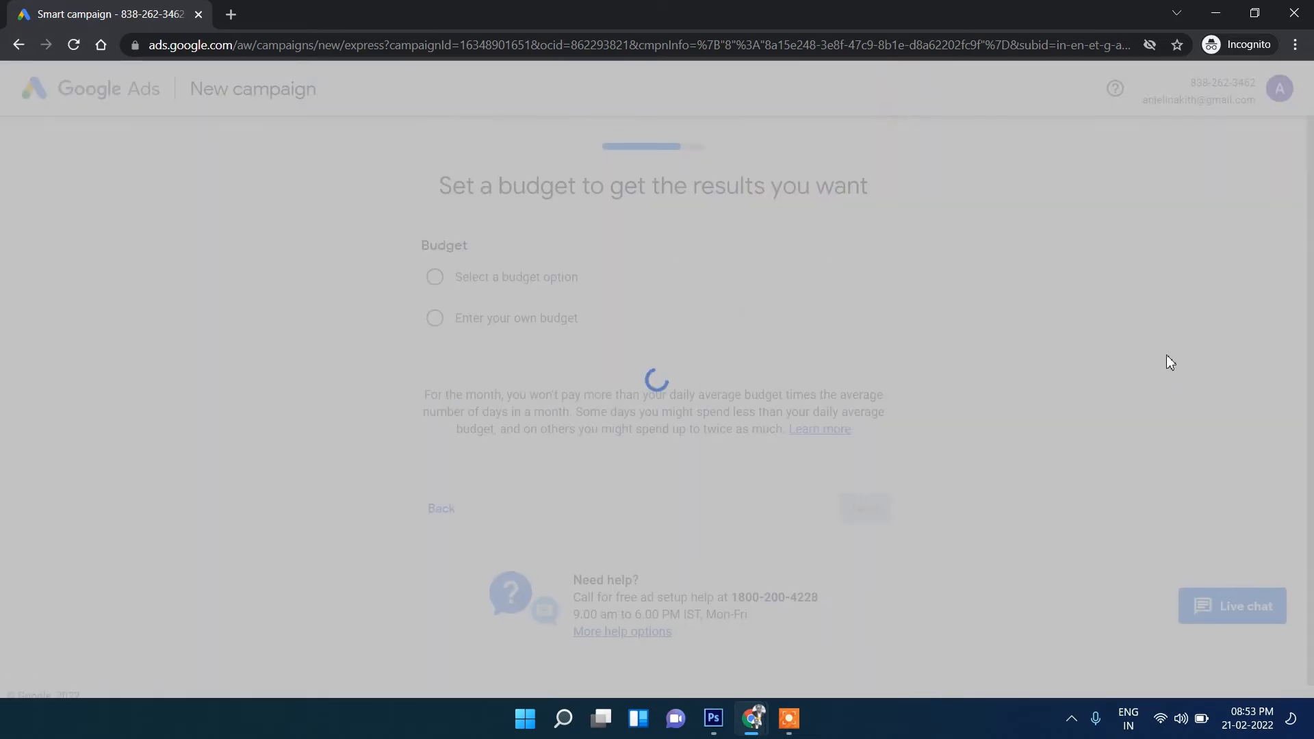
Compare the suggested budget options and select the ₹700.90 daily average.
scroll(976, 357, down, 6)
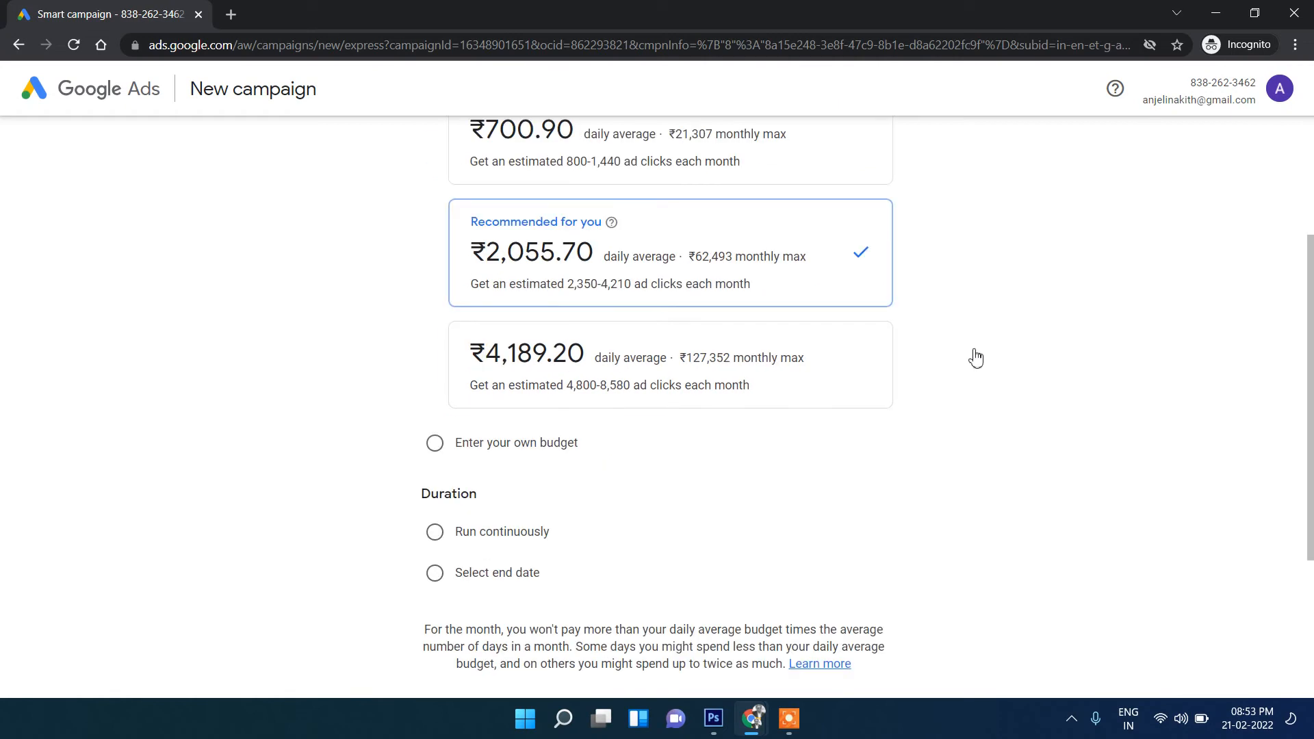
scroll(977, 361, up, 6)
scroll(886, 334, down, 2)
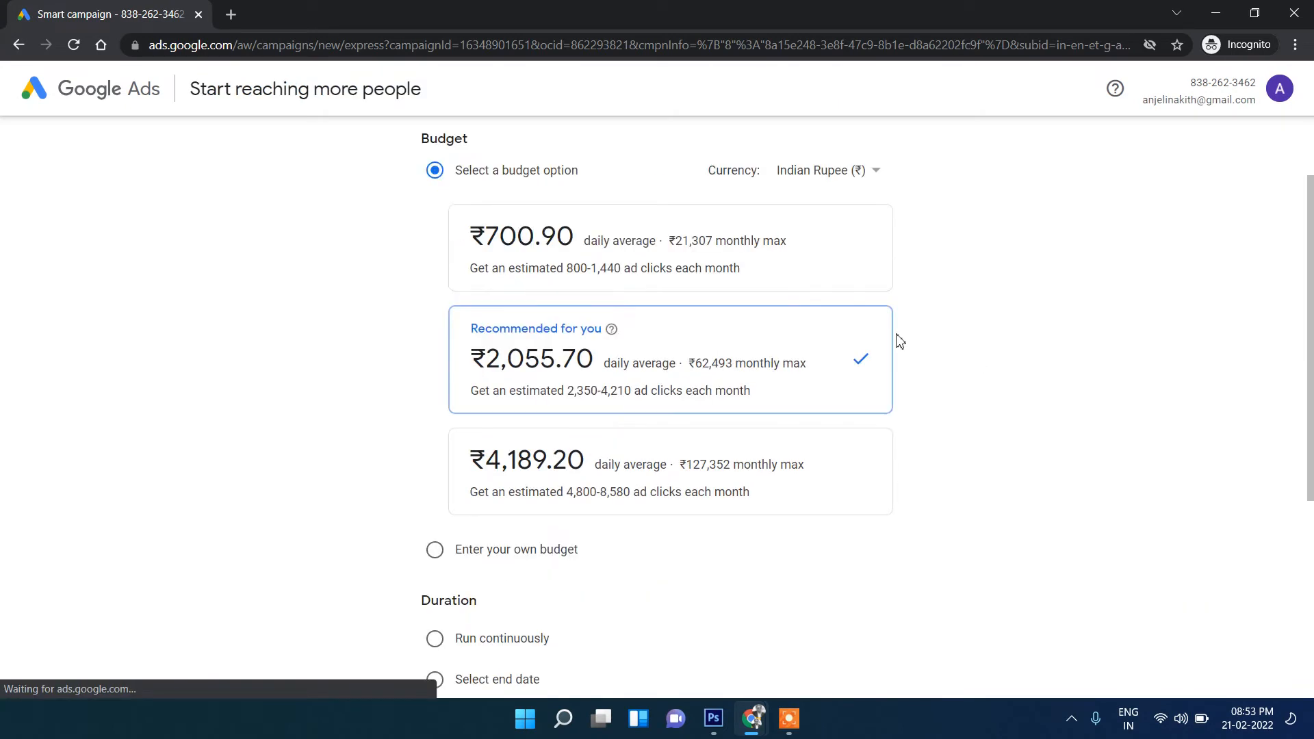
scroll(895, 341, up, 2)
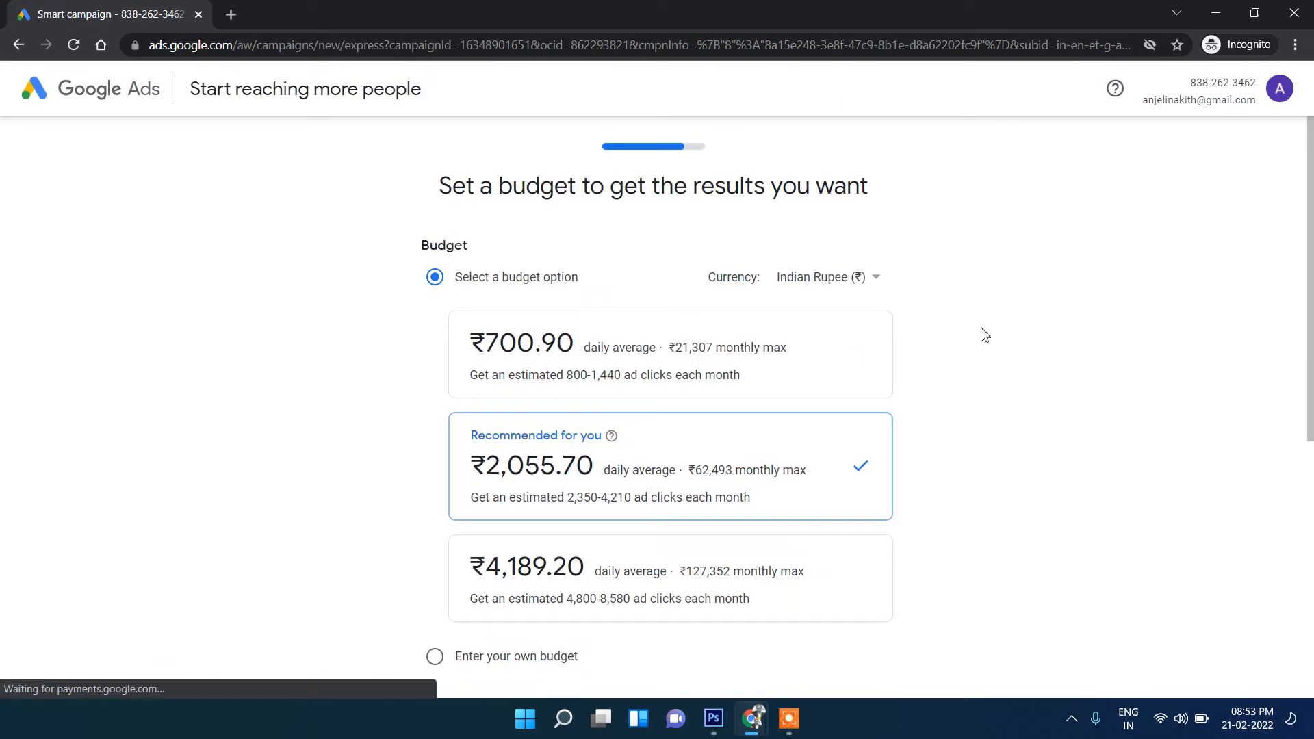
click(512, 345)
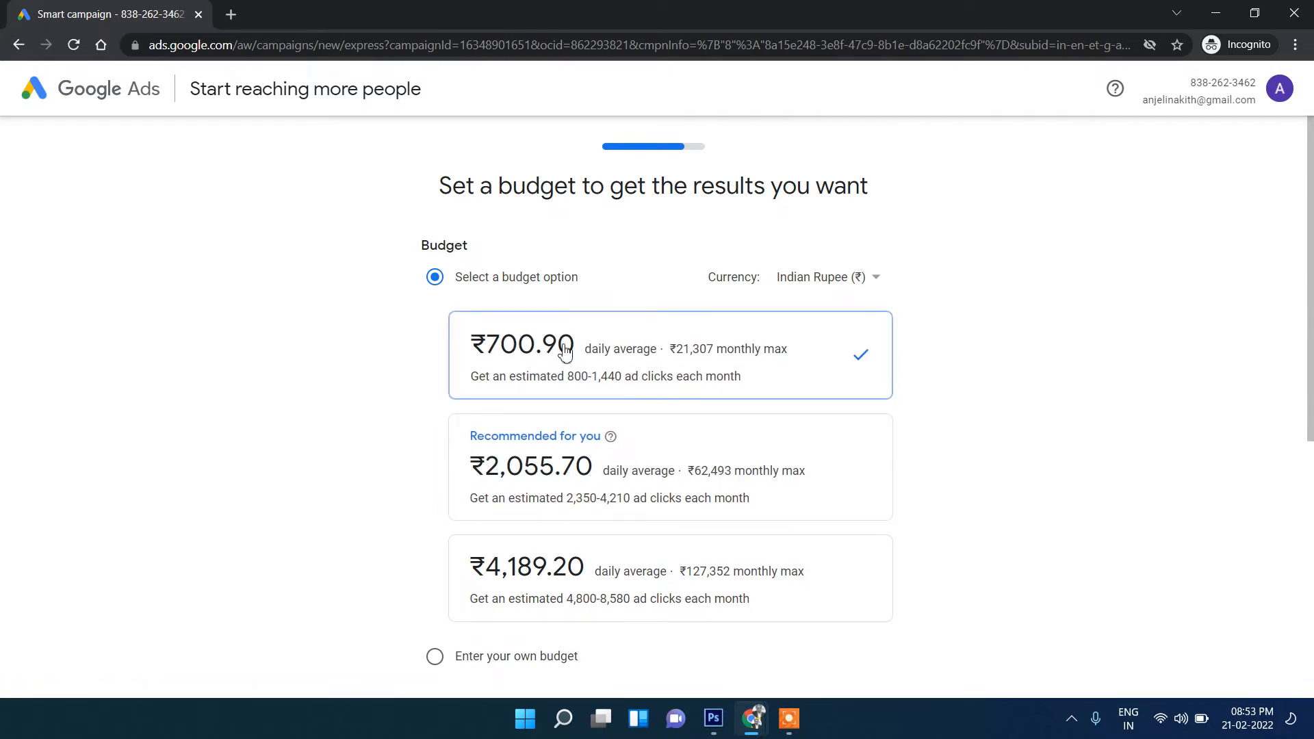
Set the campaign duration to Run continuously and submit the budget settings.
scroll(983, 335, down, 2)
scroll(986, 337, down, 5)
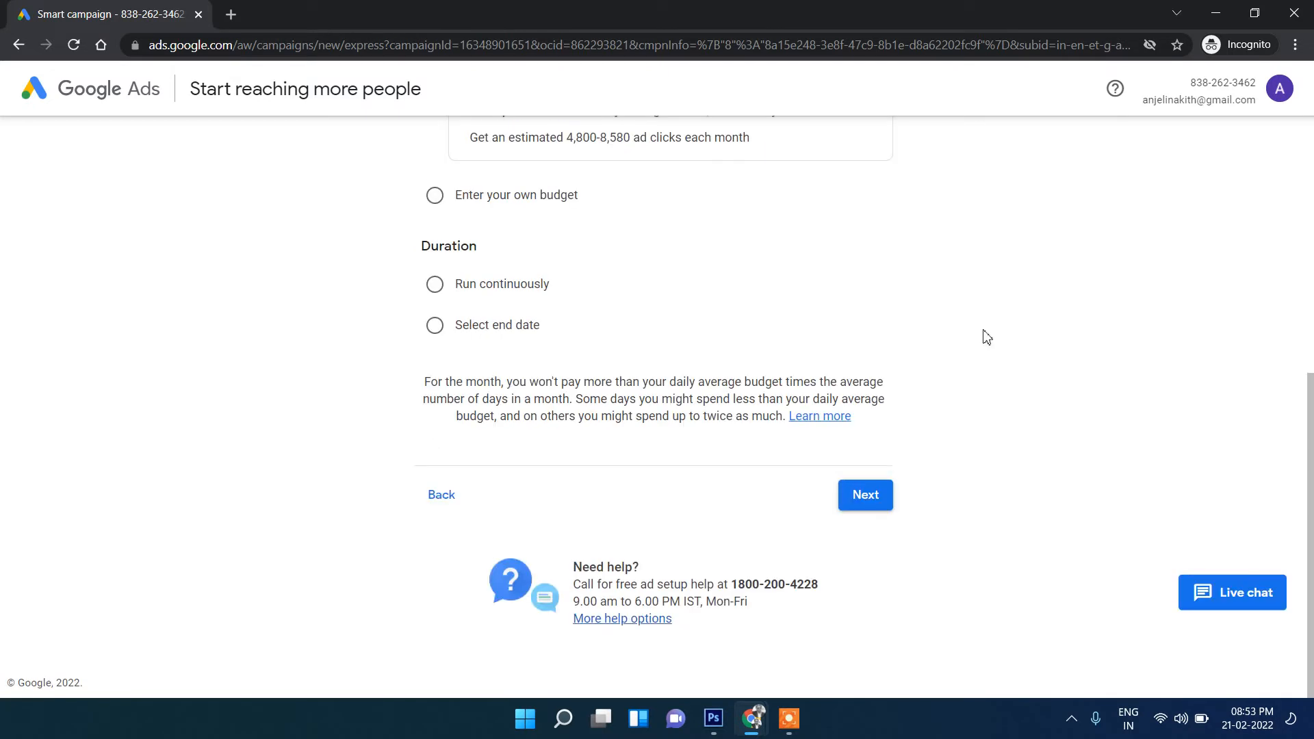
click(862, 495)
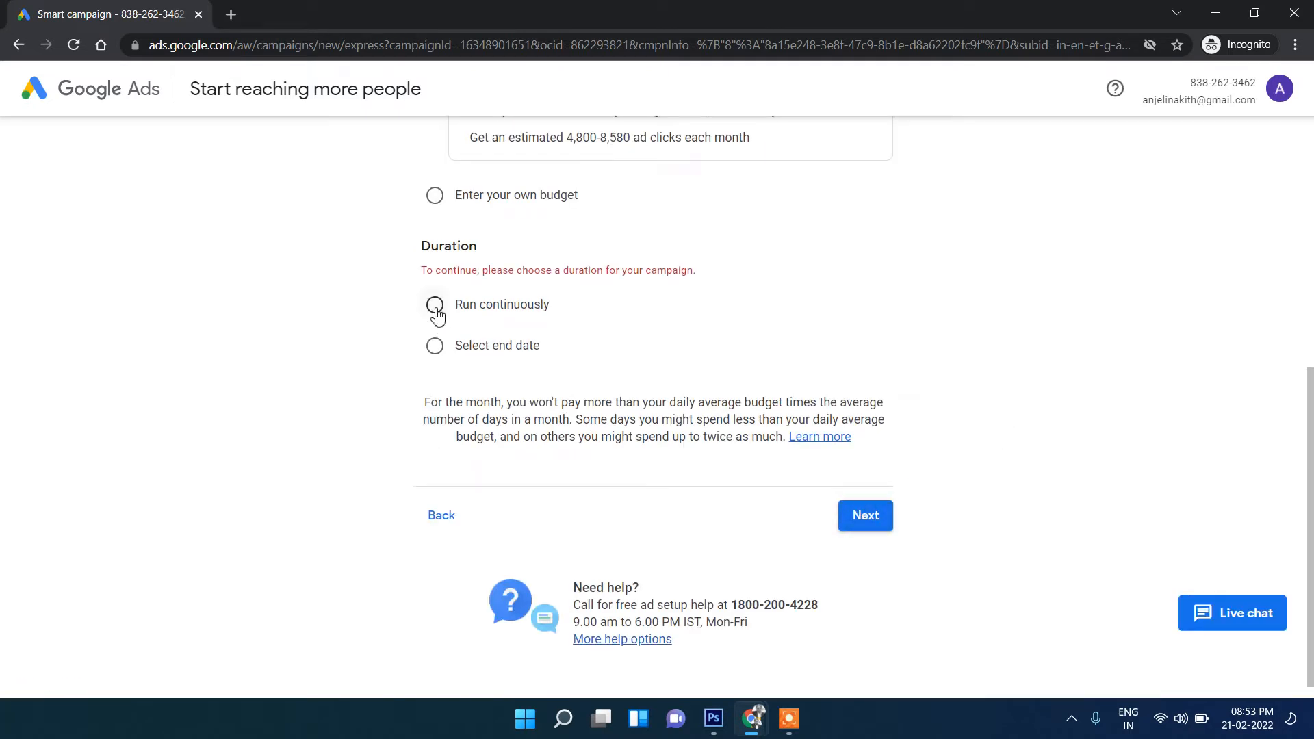
click(435, 305)
click(866, 495)
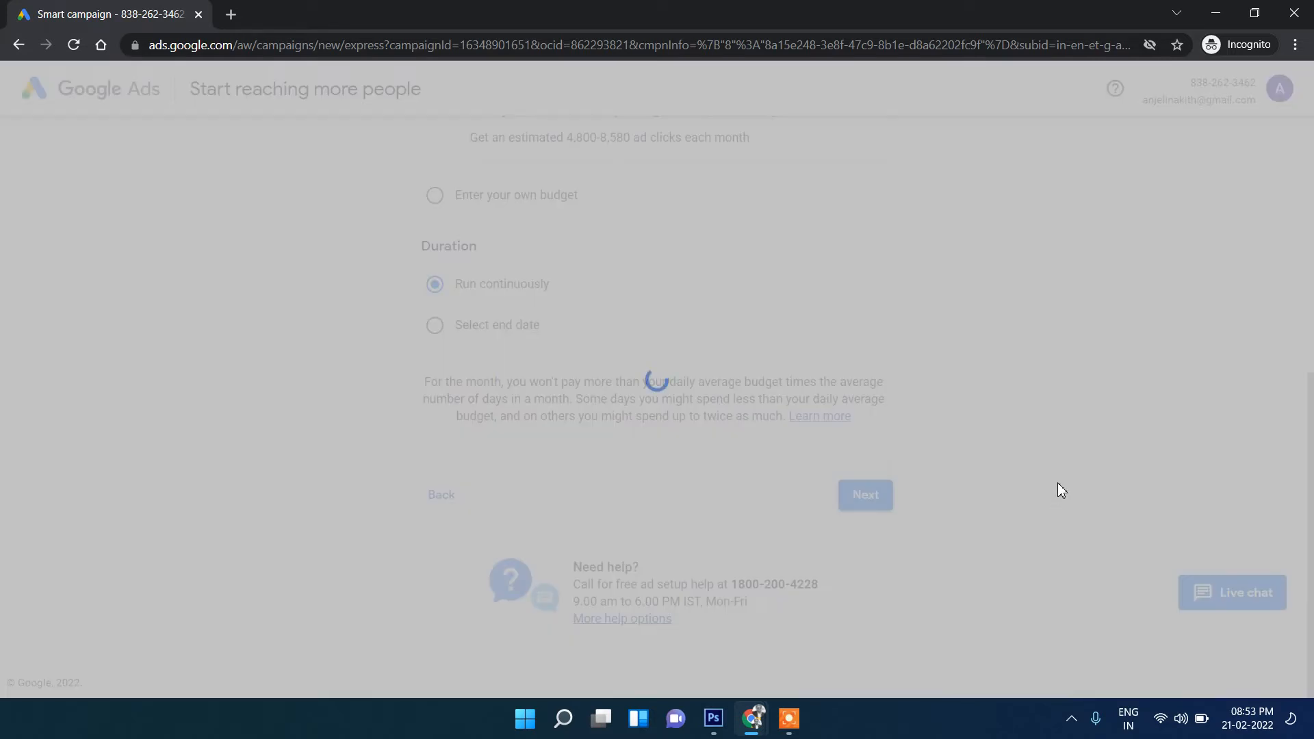
Accept the reviewed campaign settings and proceed to the billing and payment details.
scroll(1062, 490, down, 7)
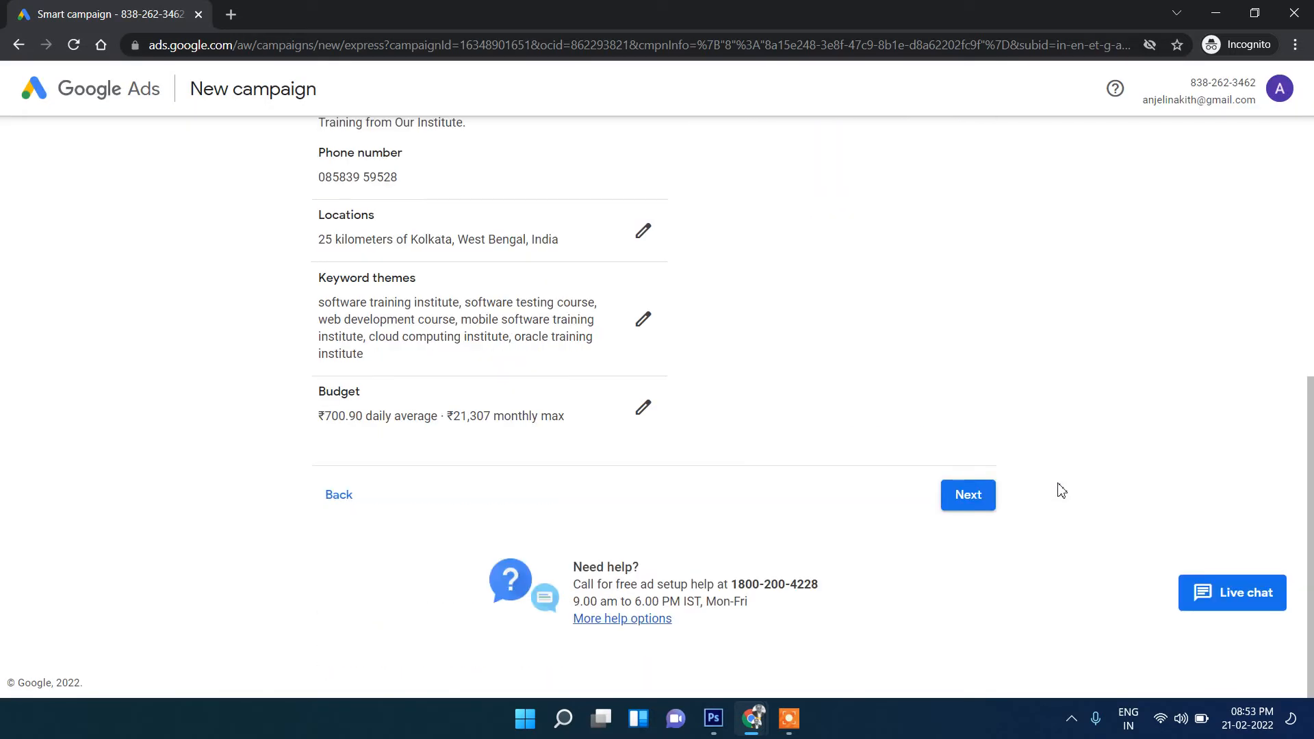
click(968, 494)
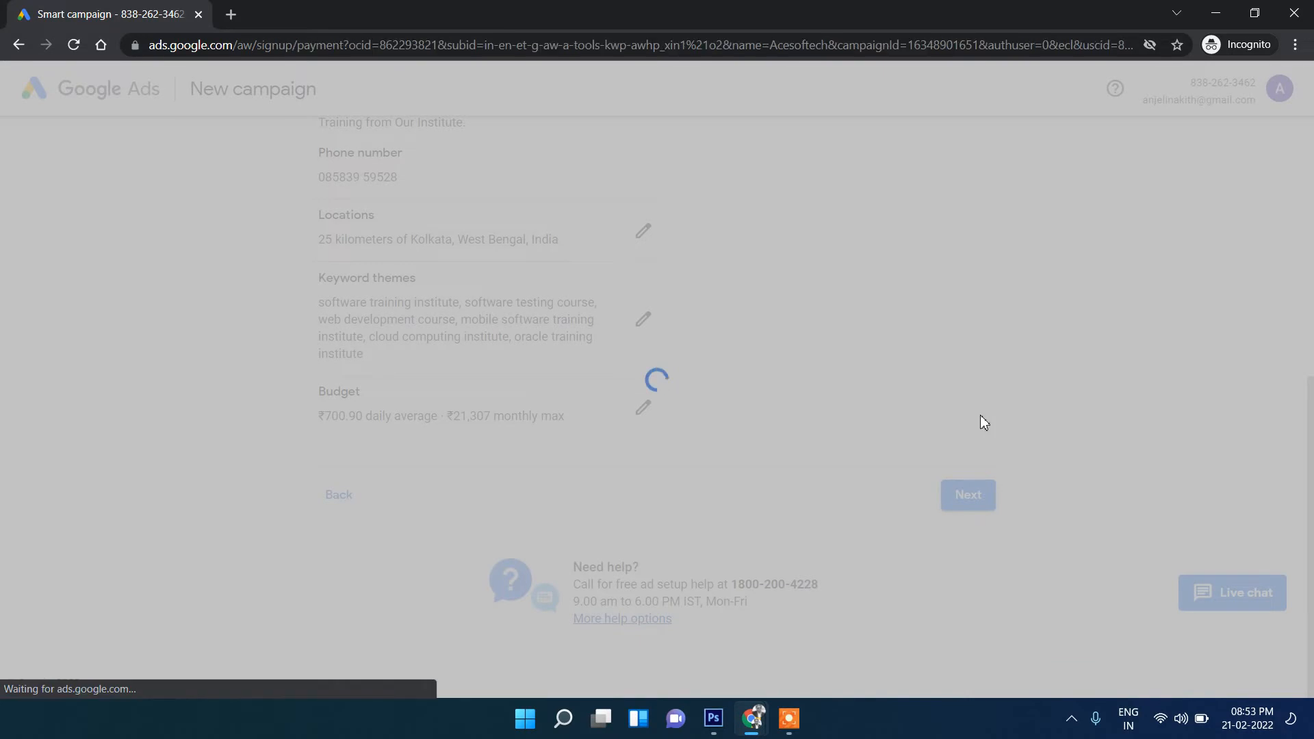
scroll(983, 422, down, 9)
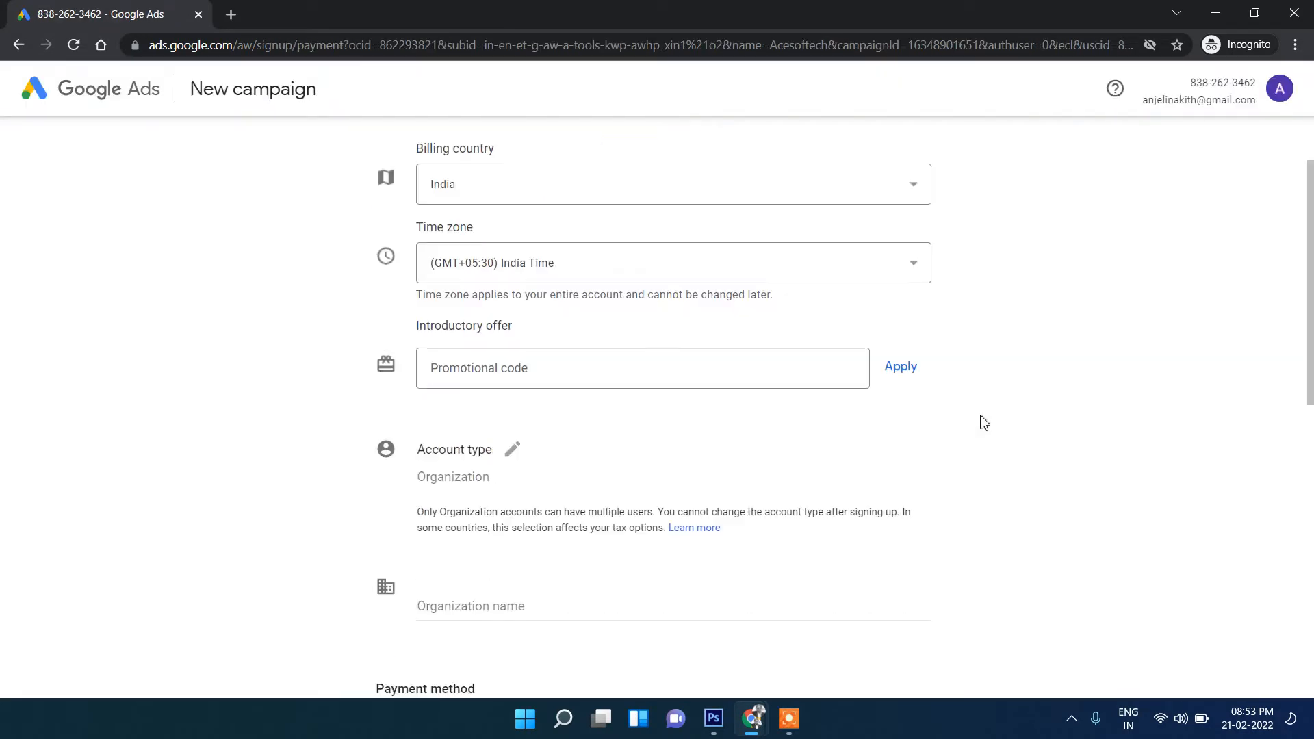
Look through the payment info page, from billing country and account type down to the card details, payment amount and terms.
scroll(984, 423, up, 3)
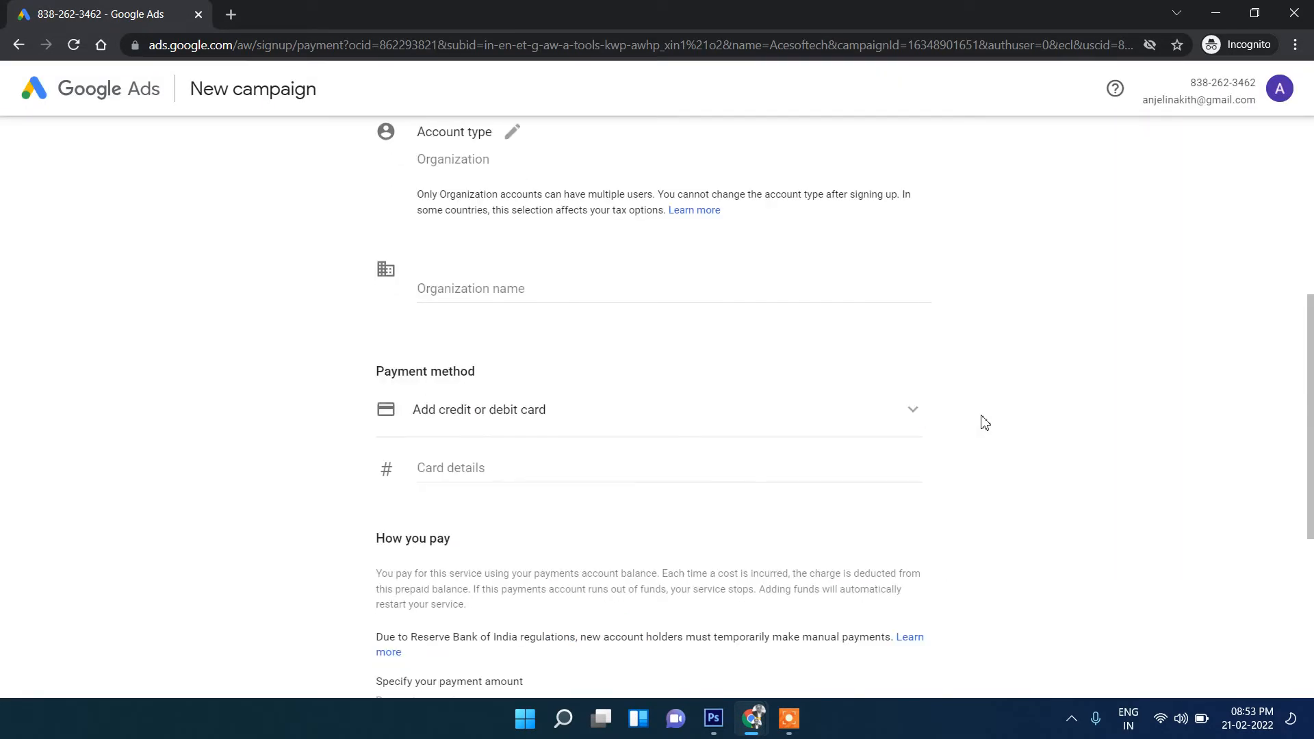
scroll(984, 423, down, 5)
click(428, 351)
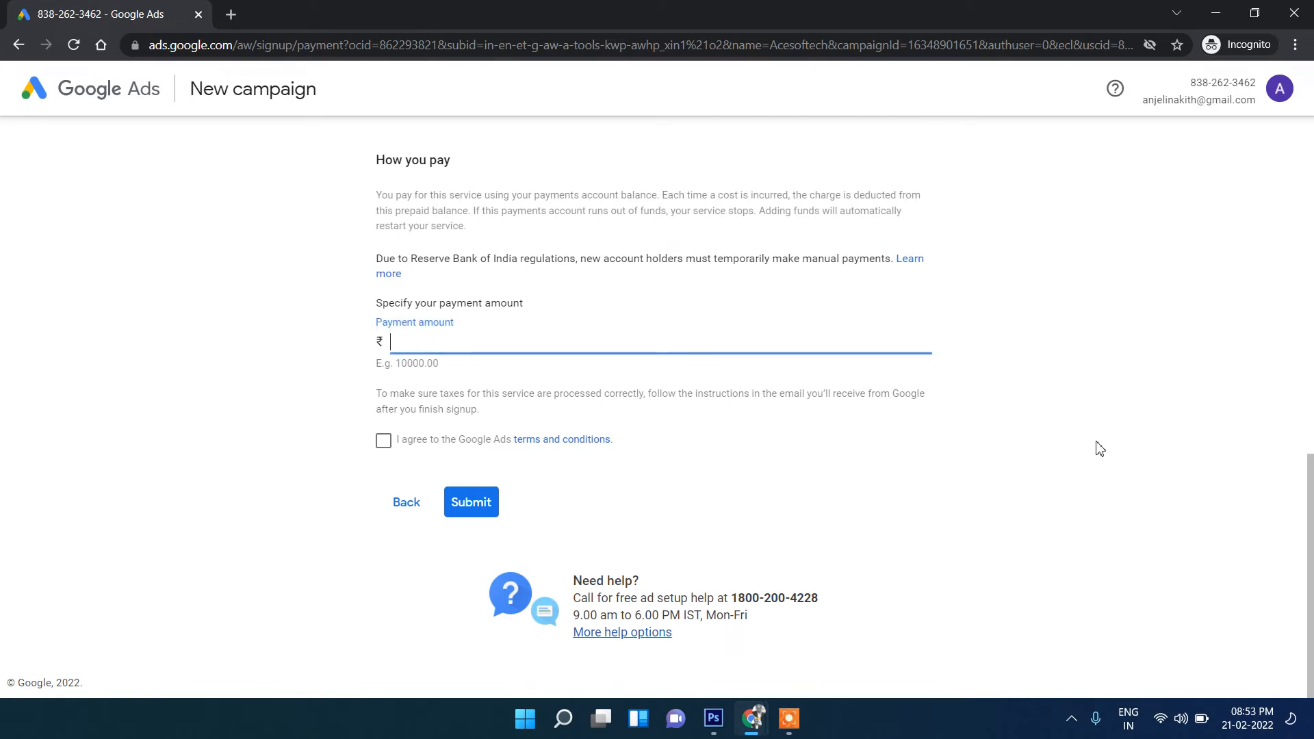
scroll(1100, 449, up, 10)
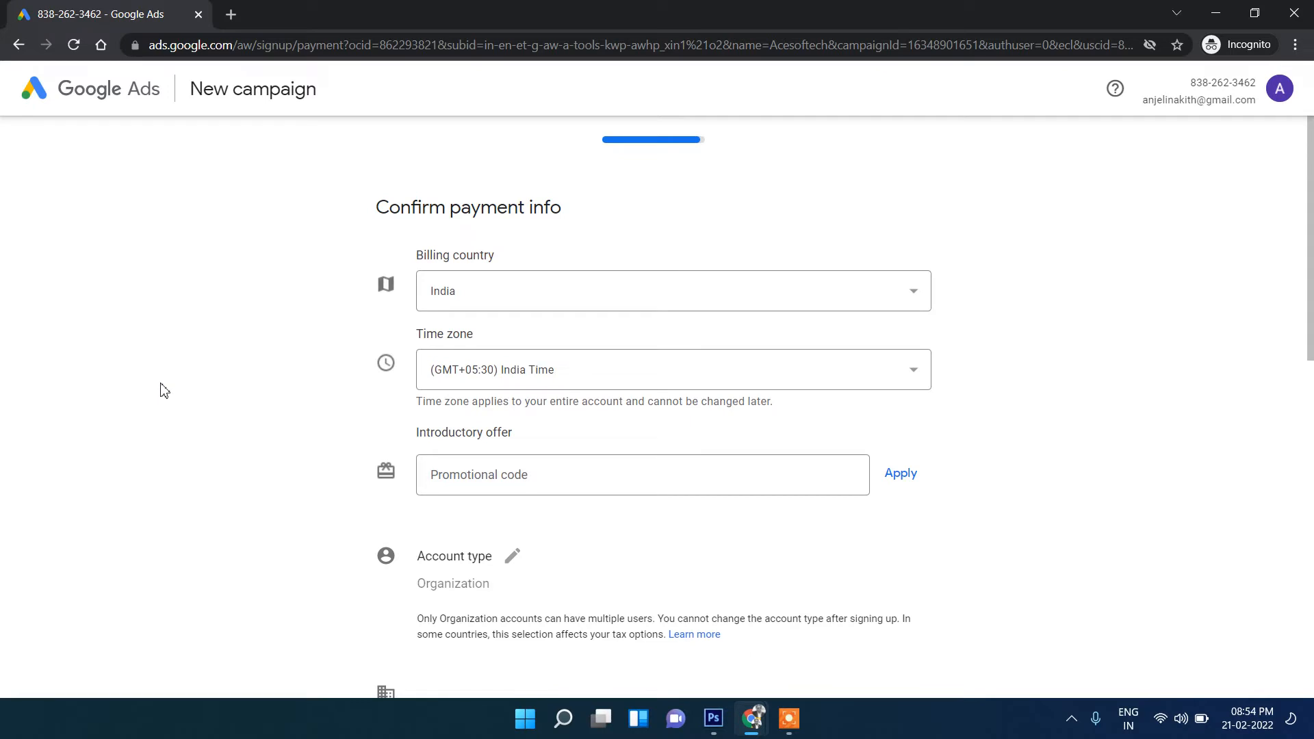
scroll(164, 391, down, 10)
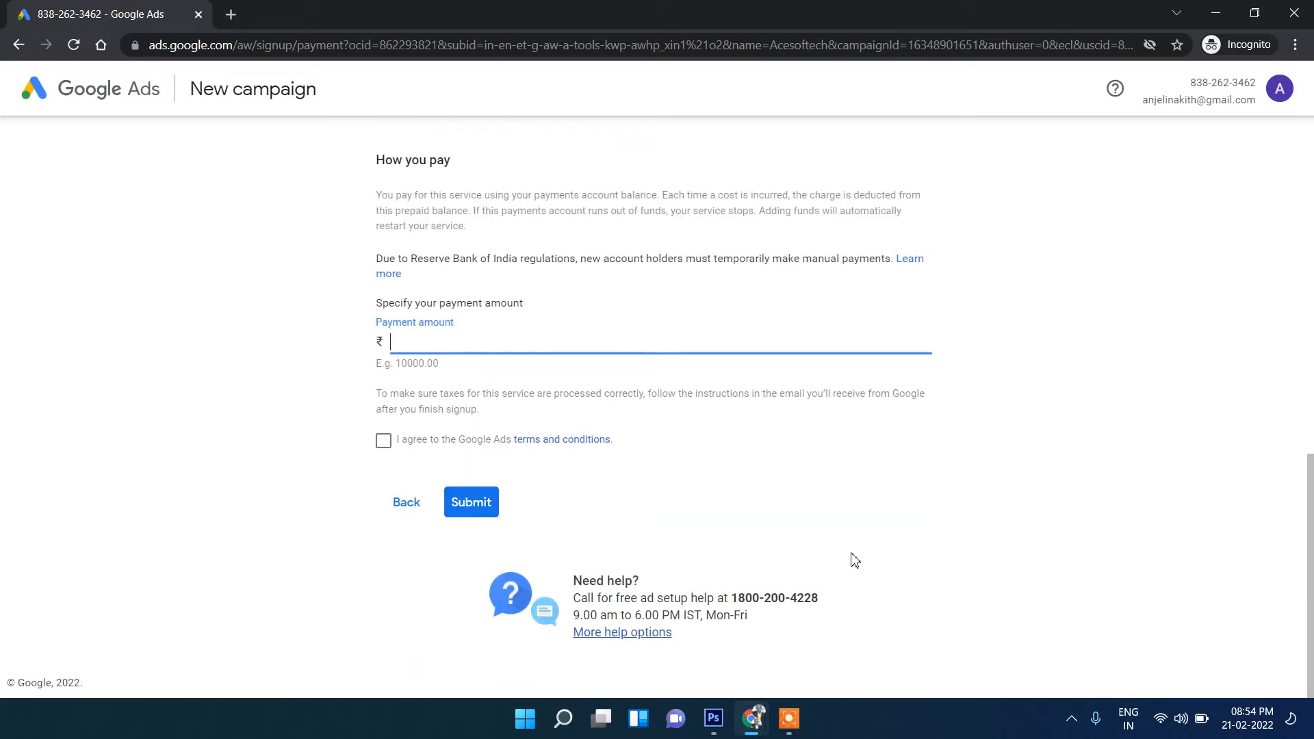
scroll(684, 507, up, 10)
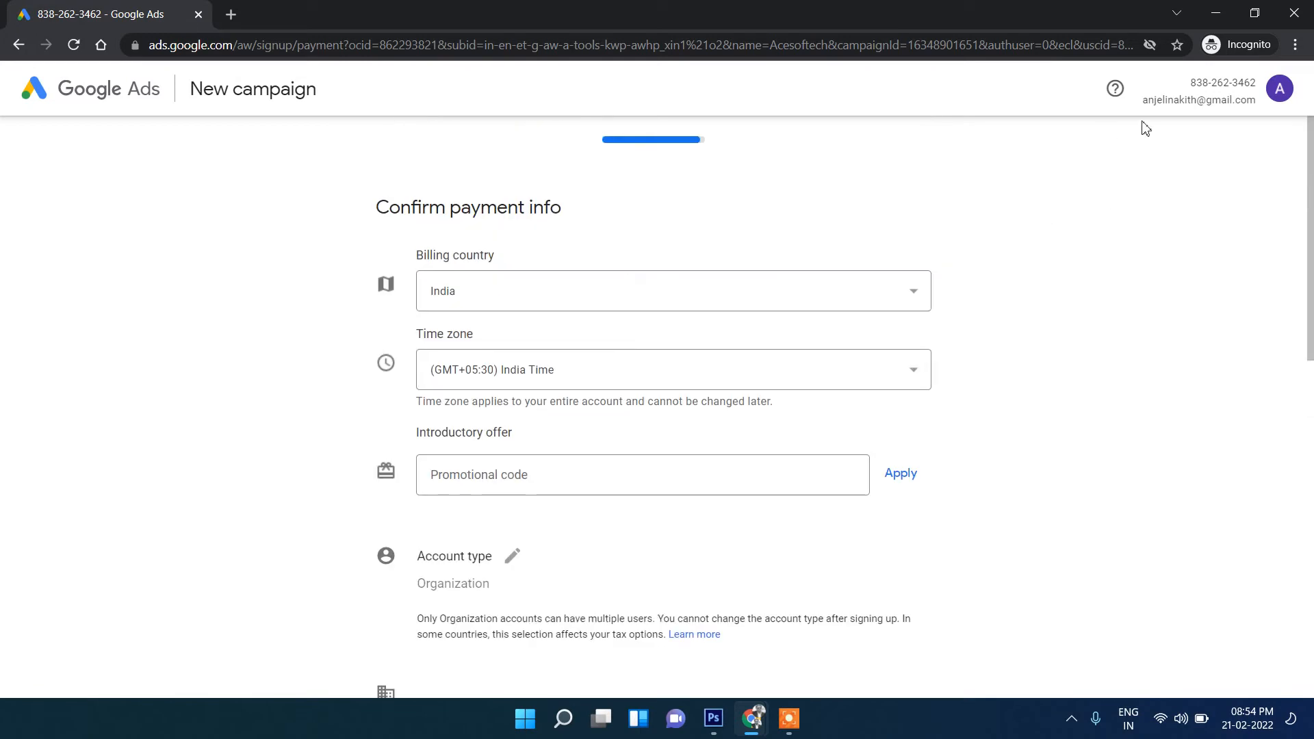
Sign out, sign back in to the same Google account with the account password, and choose to update its recovery options.
click(1277, 94)
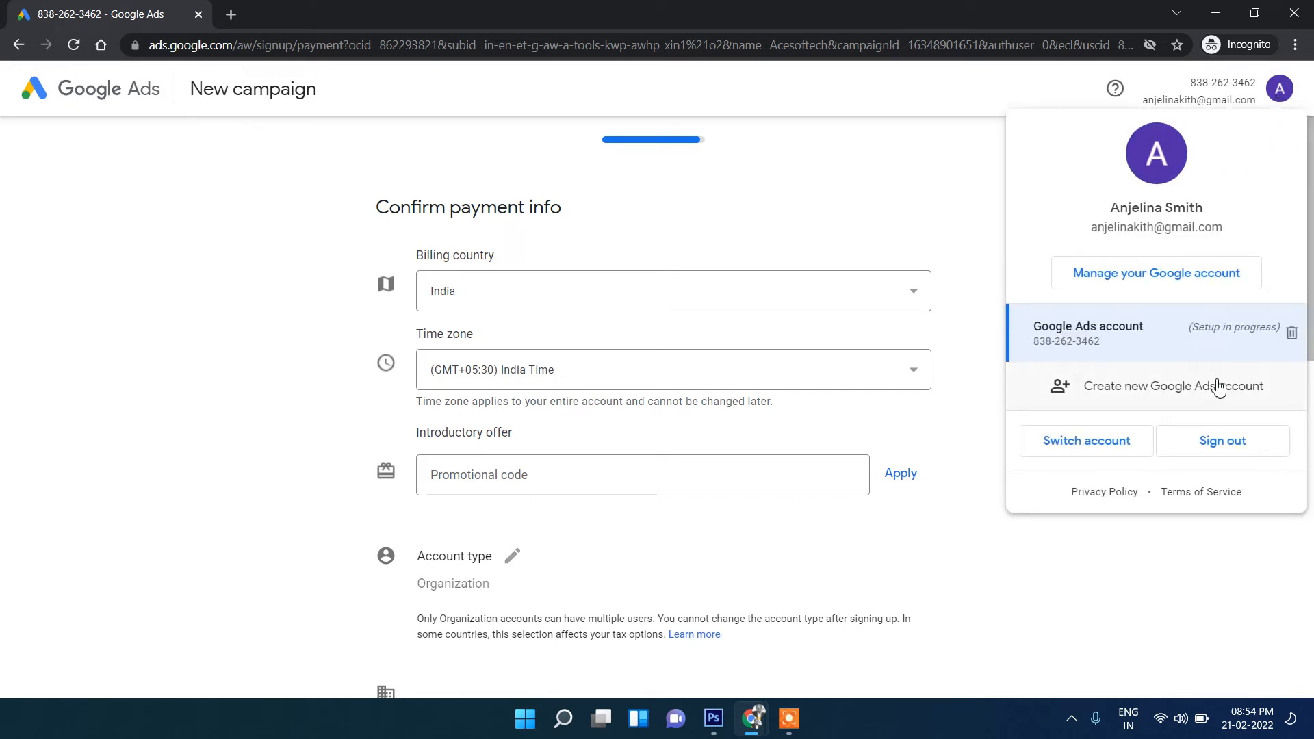
click(1223, 444)
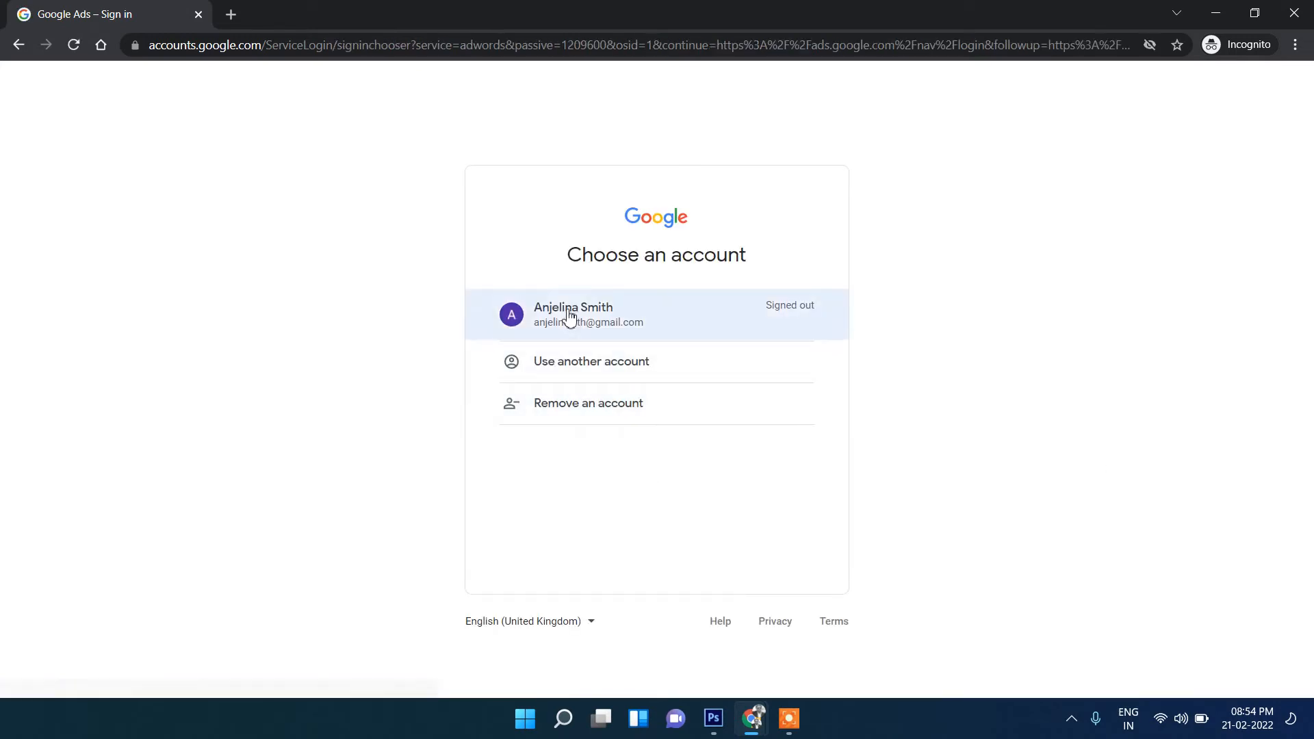
click(573, 314)
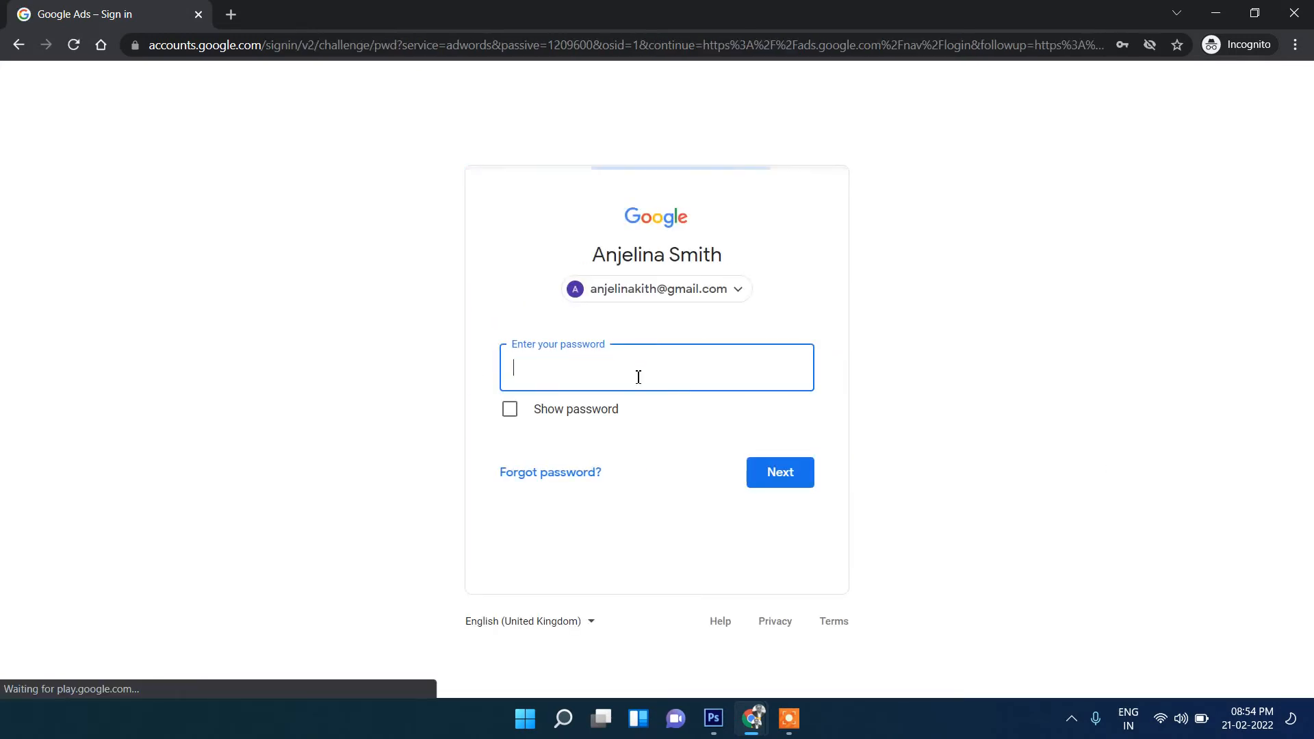
click(627, 374)
text(•••)
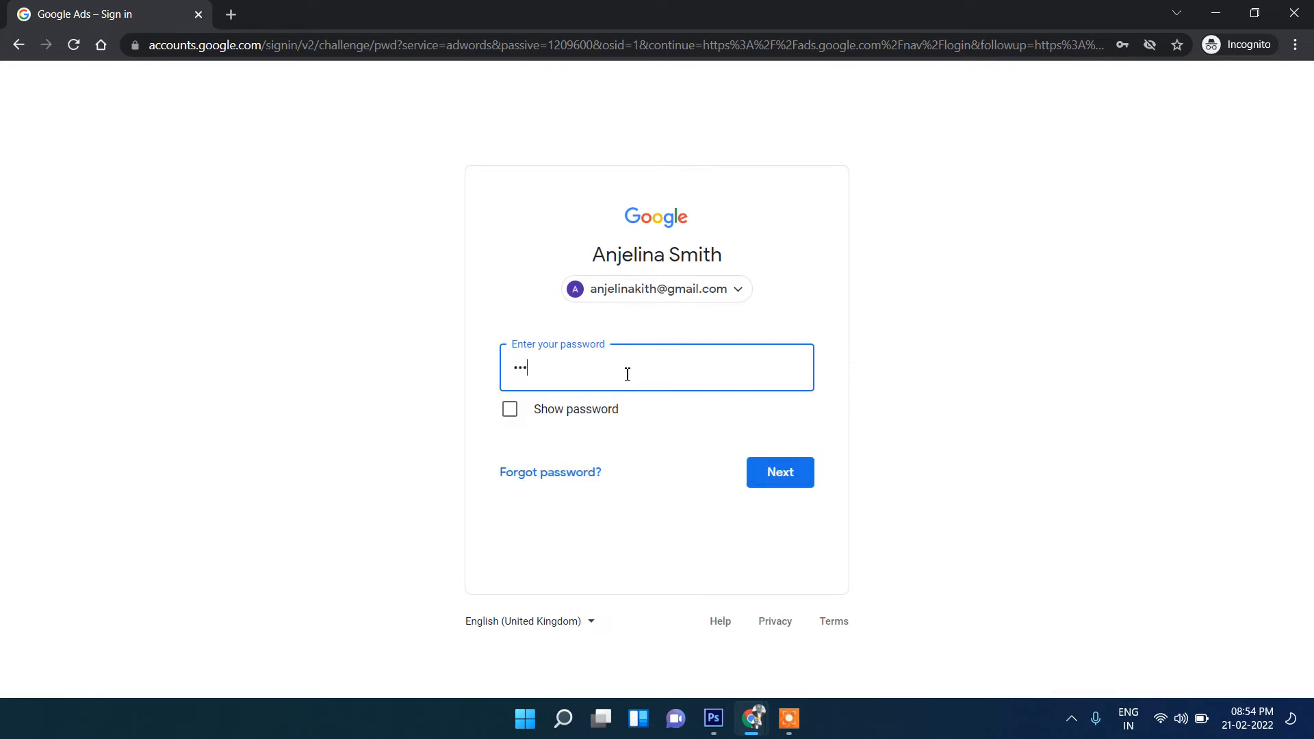
text(••••••)
click(769, 462)
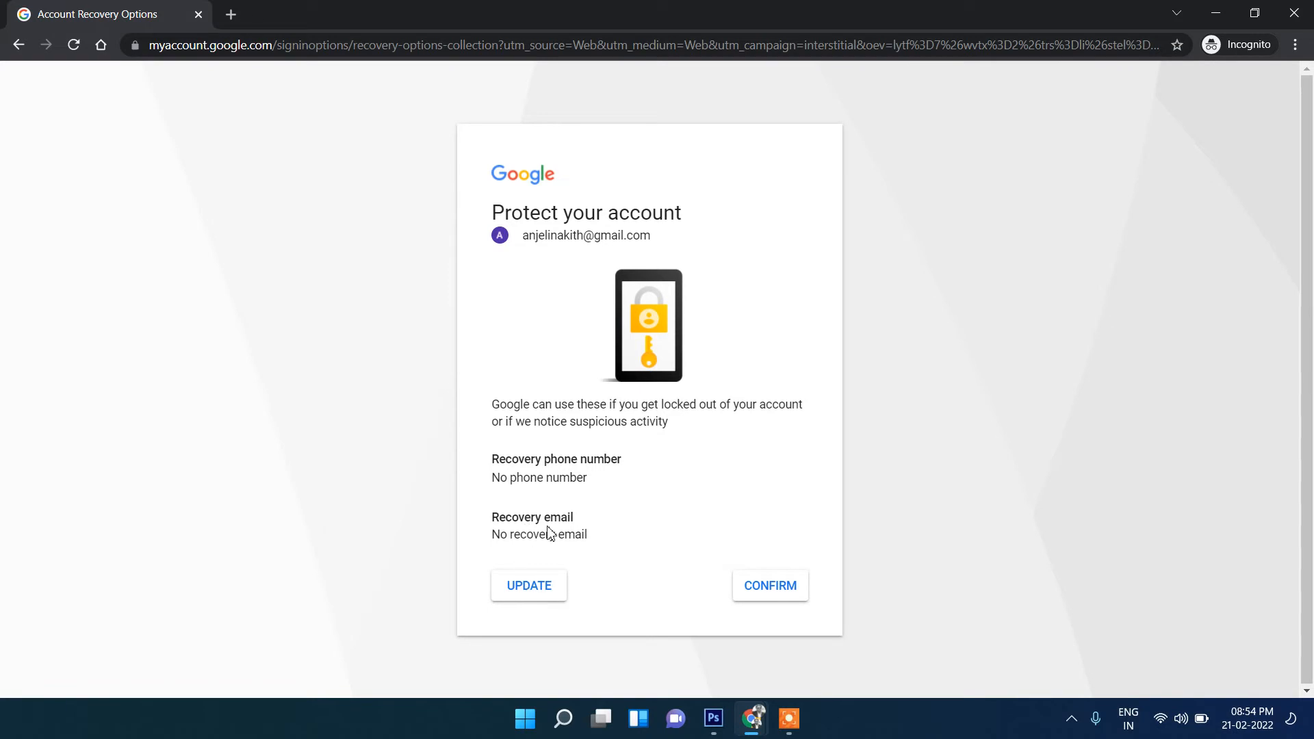
click(527, 587)
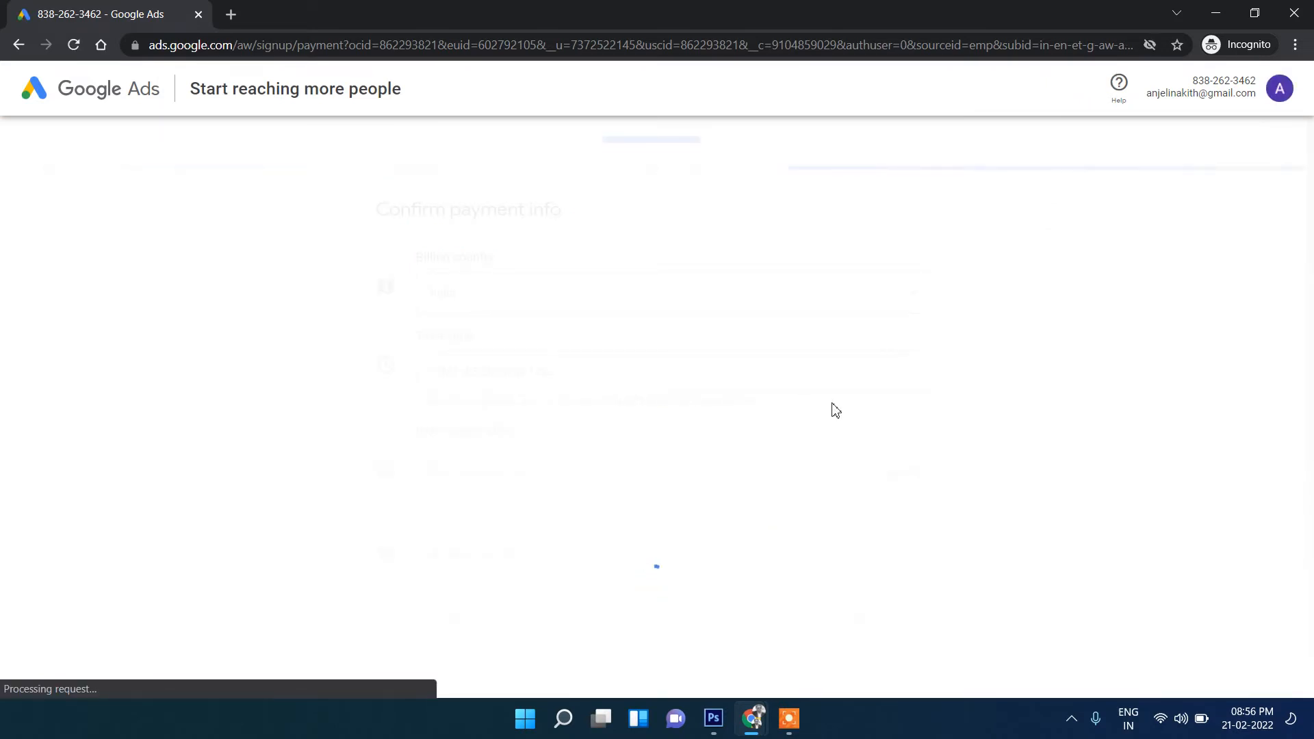
Check the reloaded payment info page again from the billing country down to the payment amount.
scroll(1107, 335, down, 10)
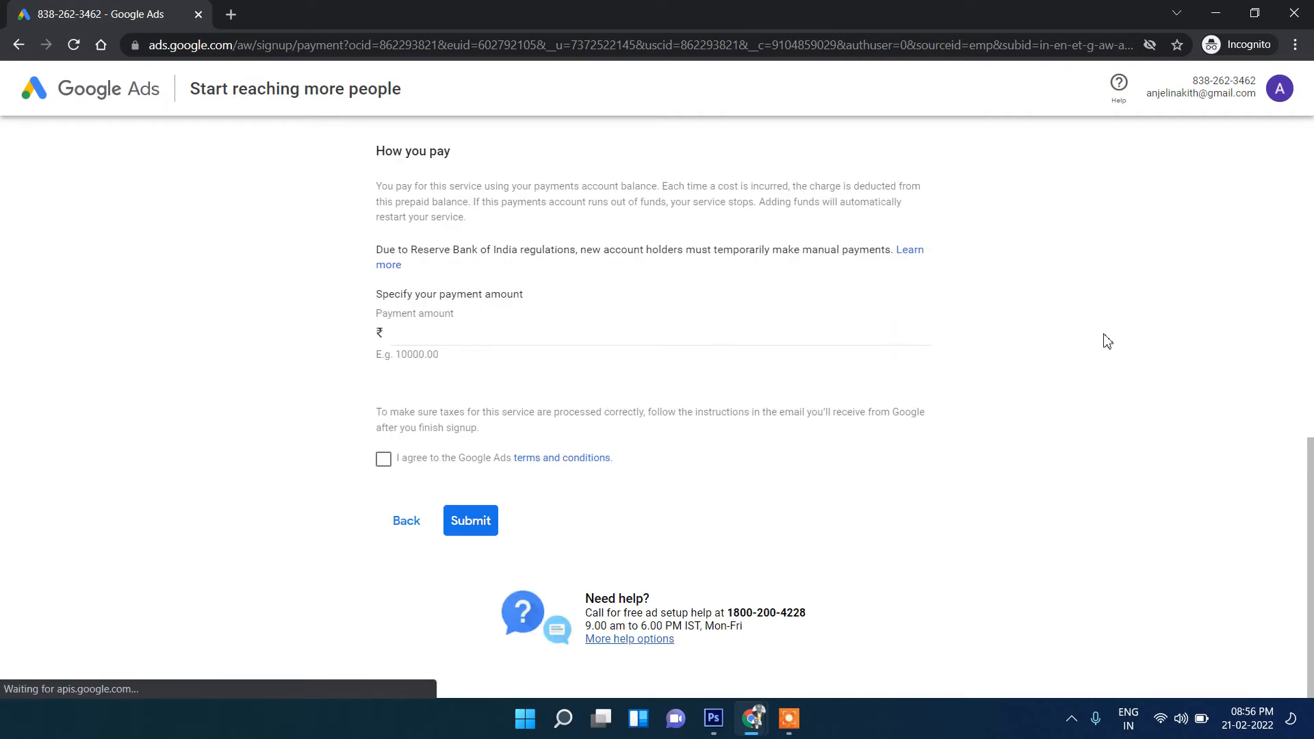
scroll(1107, 341, up, 10)
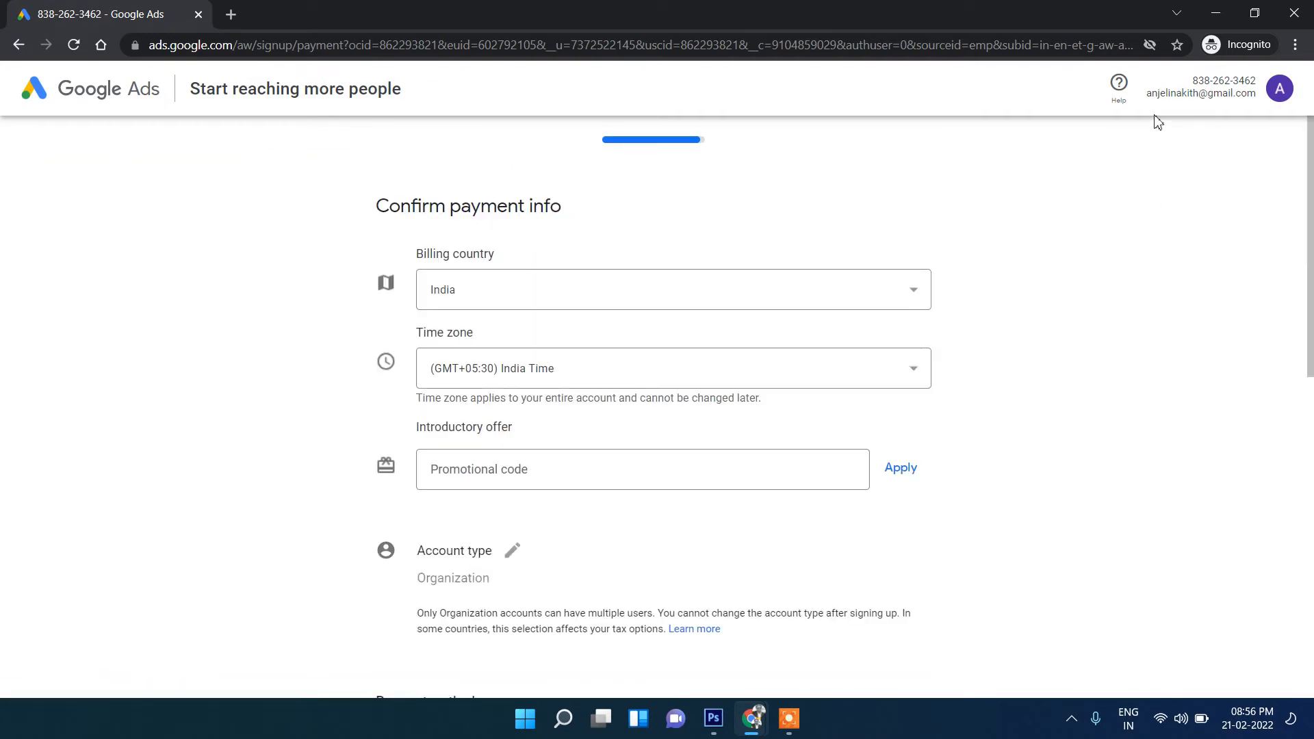
scroll(1108, 287, down, 5)
scroll(959, 355, up, 5)
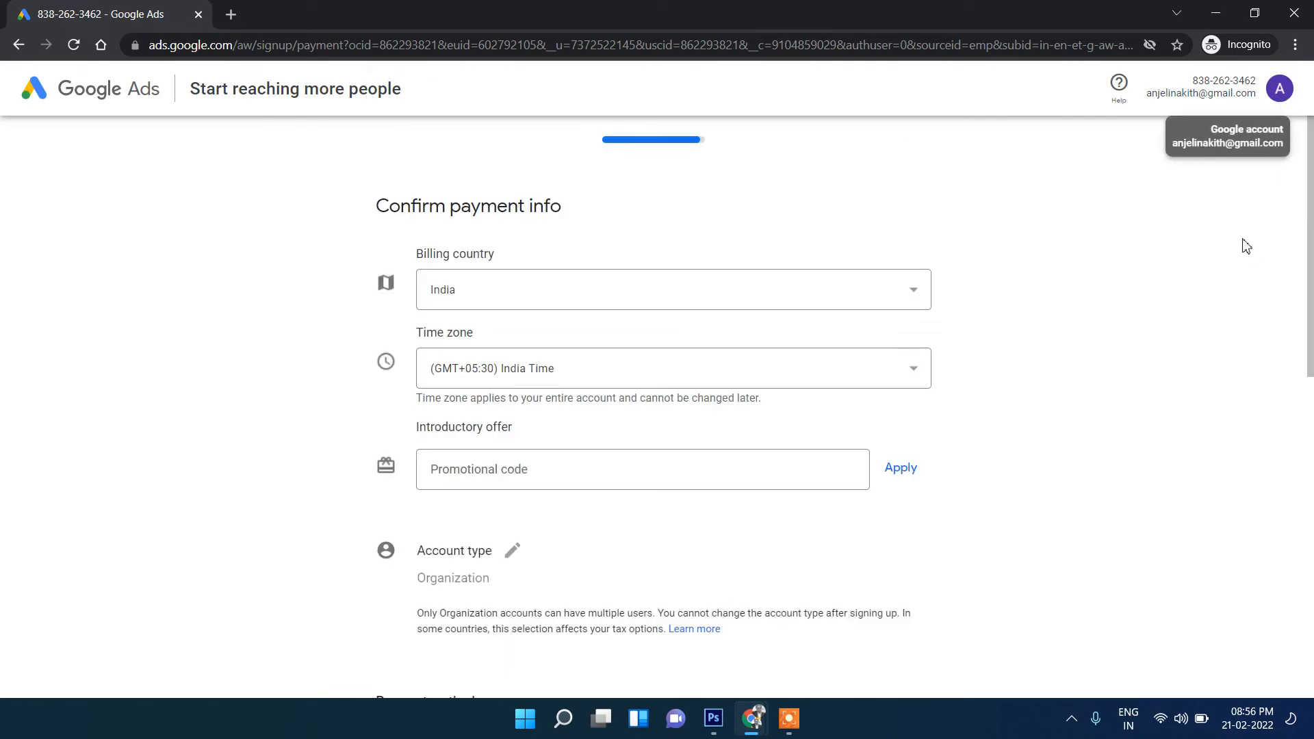
Sign out of the current Google account and submit another account's email address to sign in to Google Ads.
click(1280, 90)
click(1214, 356)
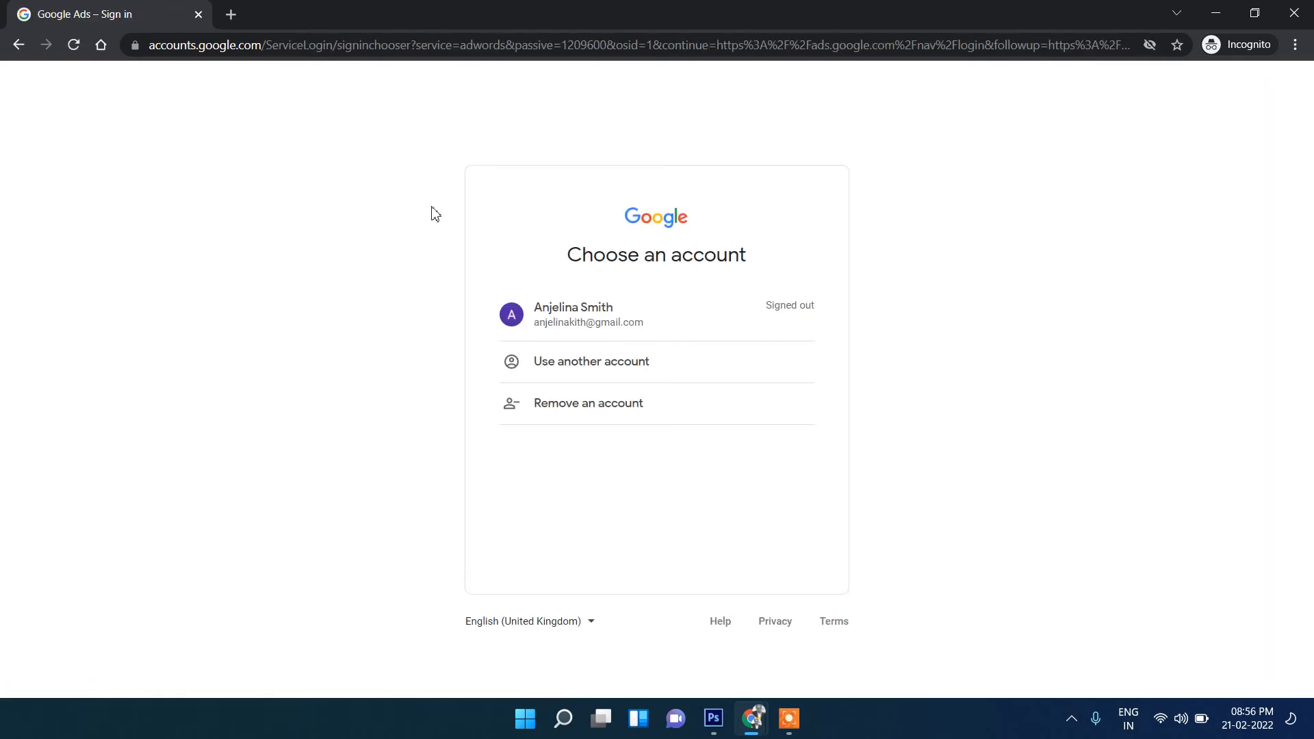
click(577, 363)
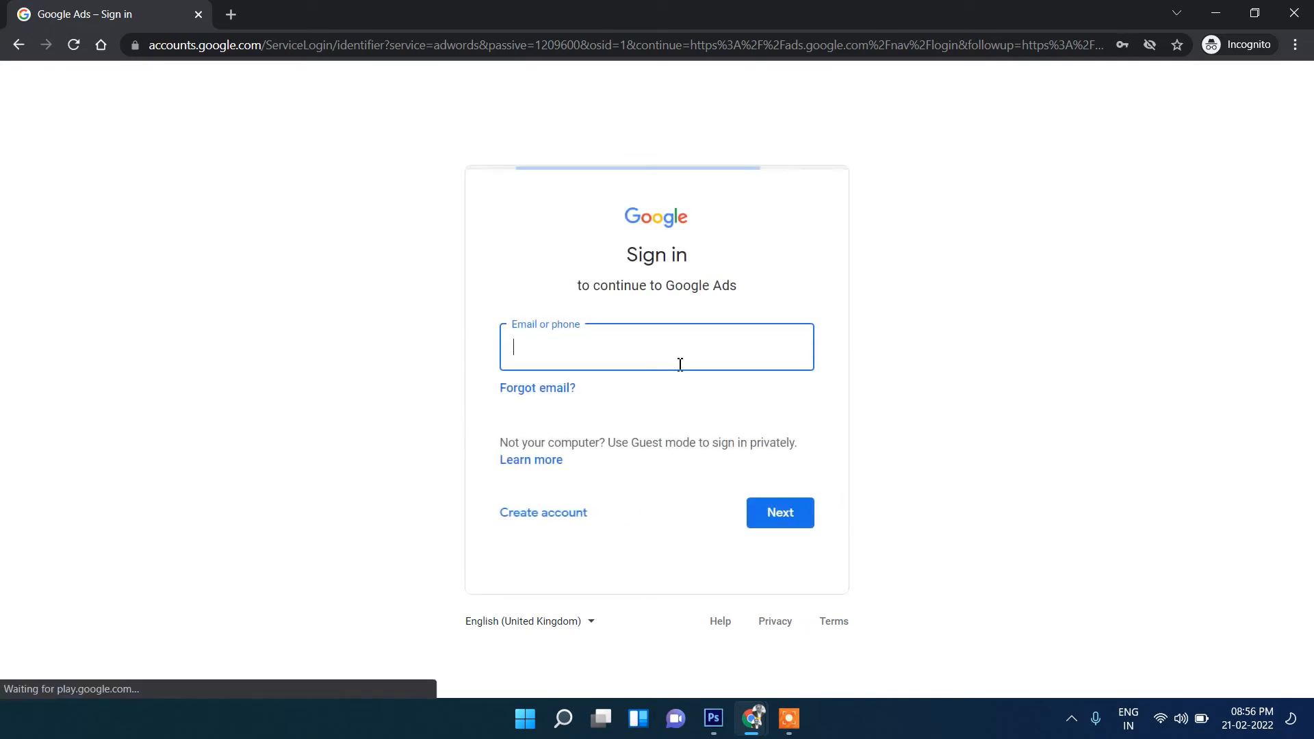
click(572, 364)
click(335, 332)
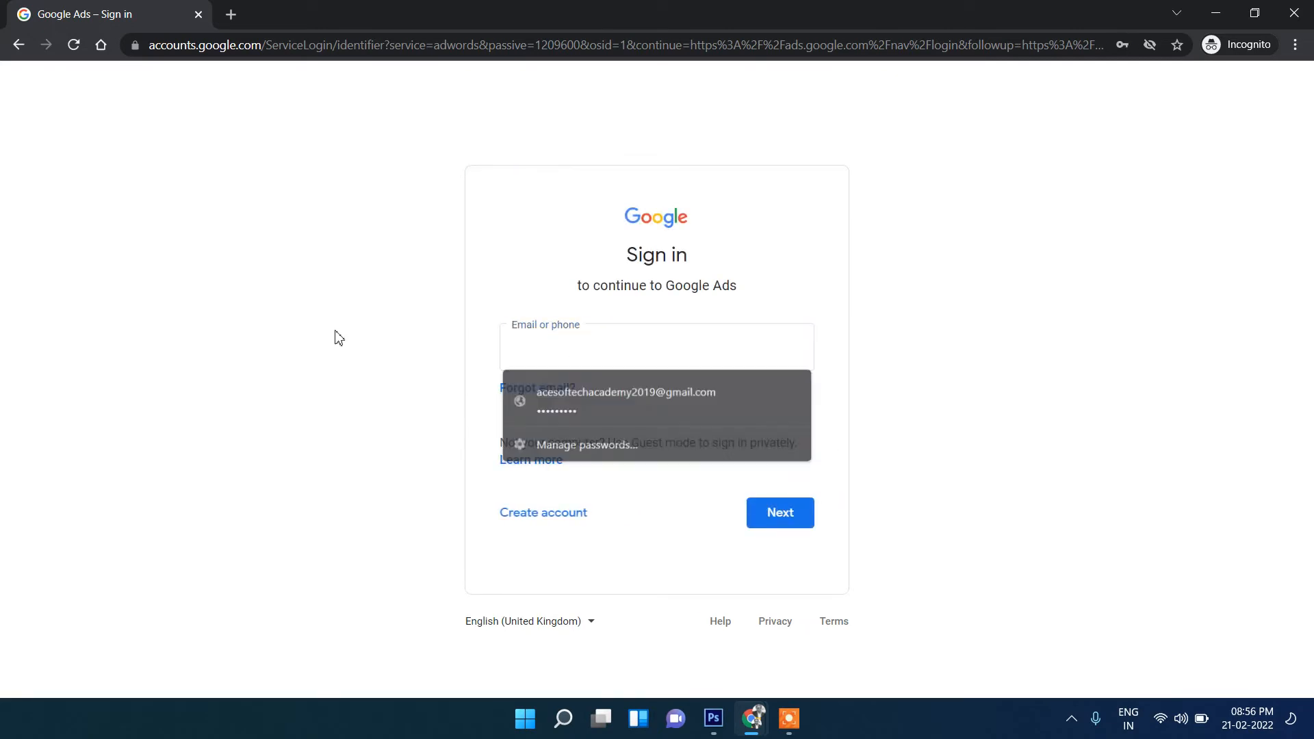
click(564, 354)
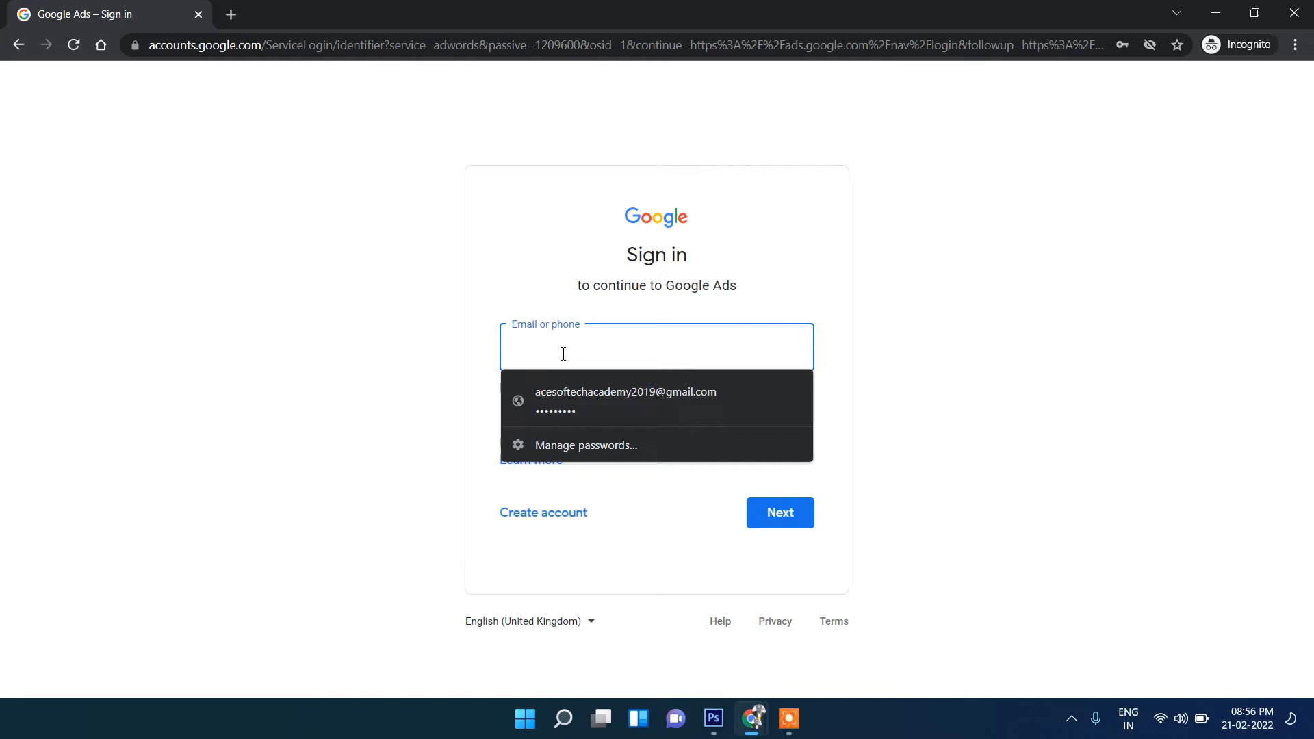
key(Escape)
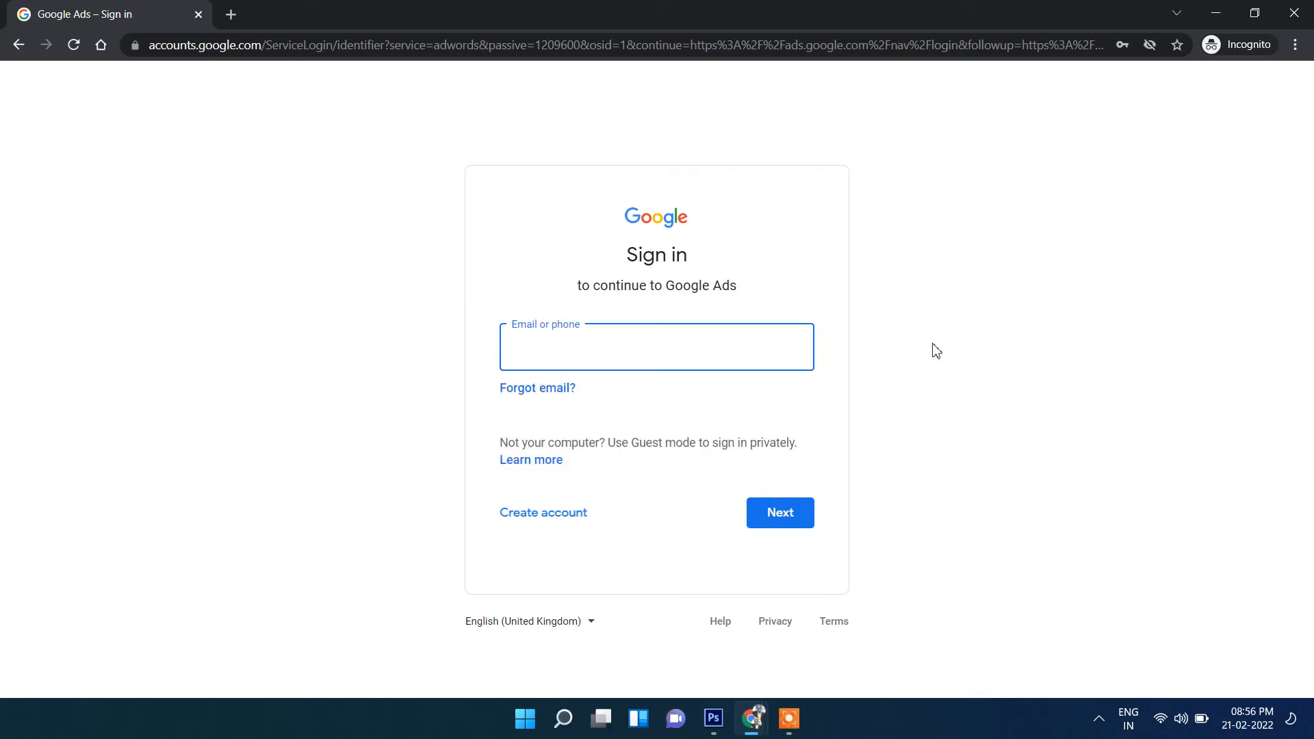
key(ctrl+v)
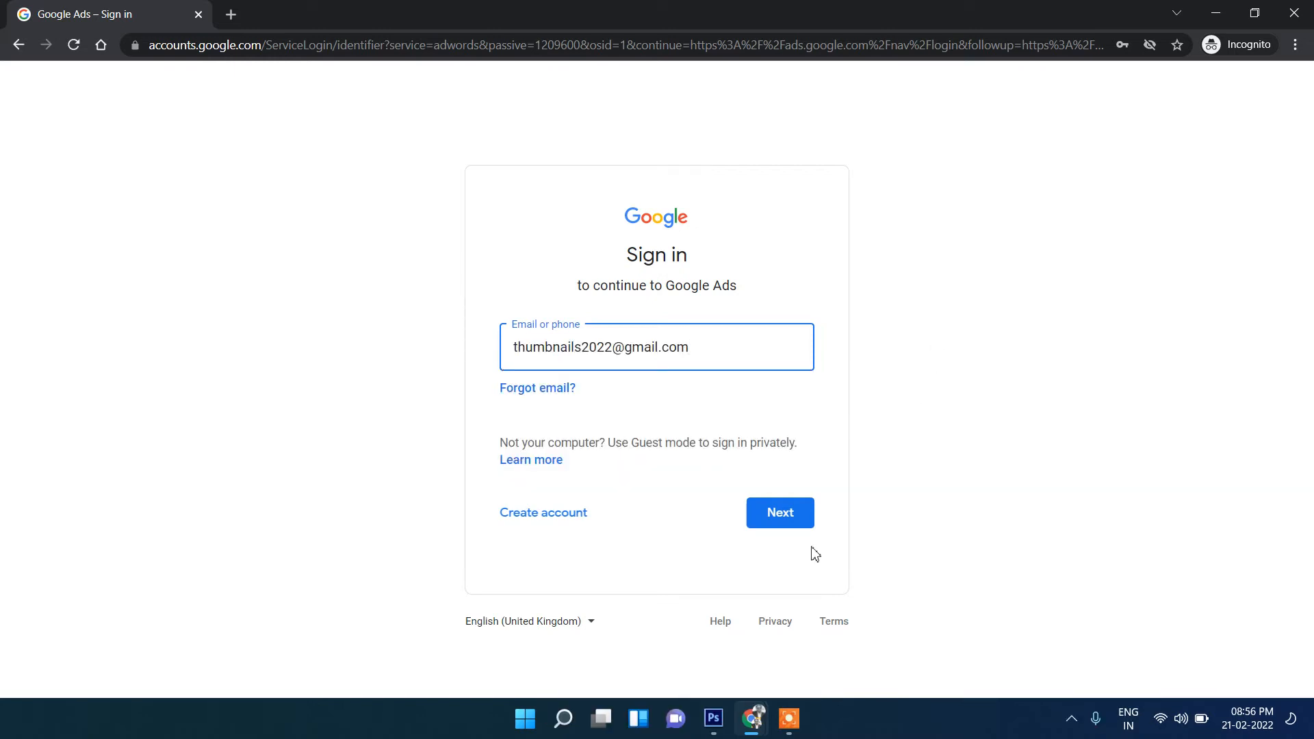
click(775, 515)
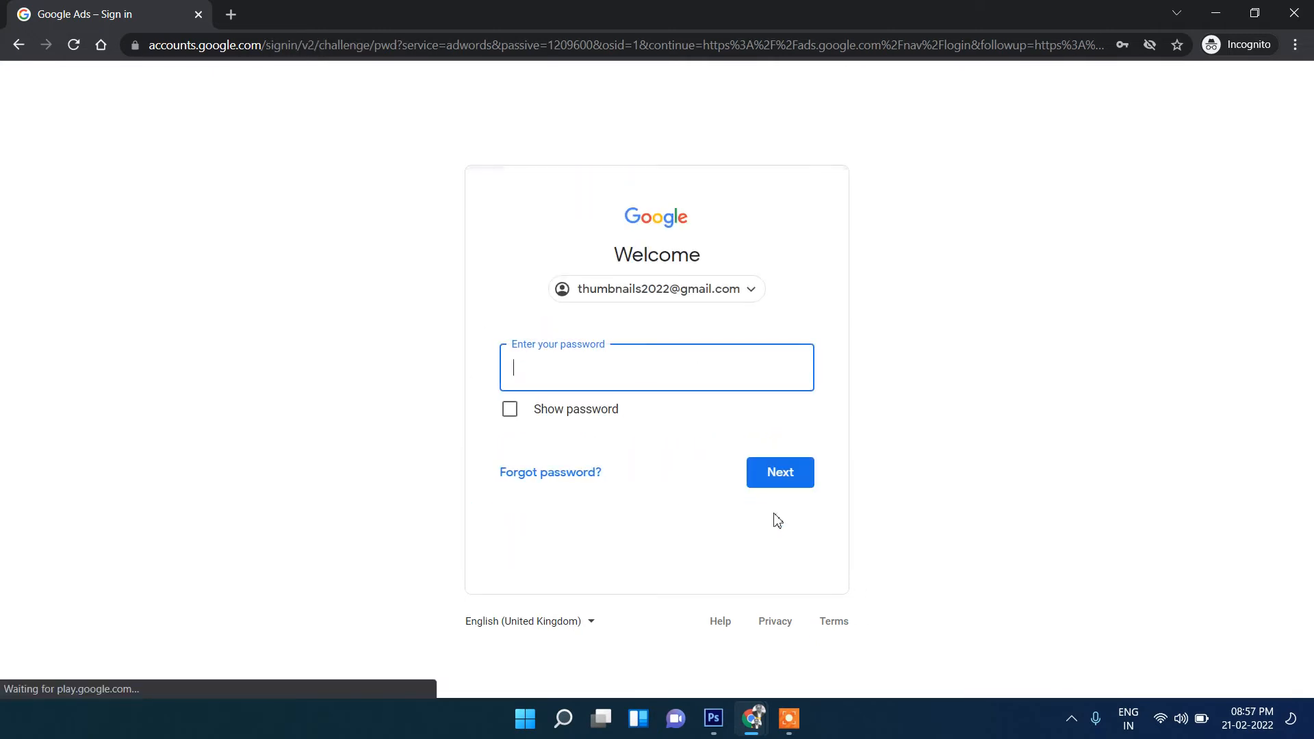
Enter the account password to finish signing in, and start a new Google Ads account.
click(573, 368)
text(••)
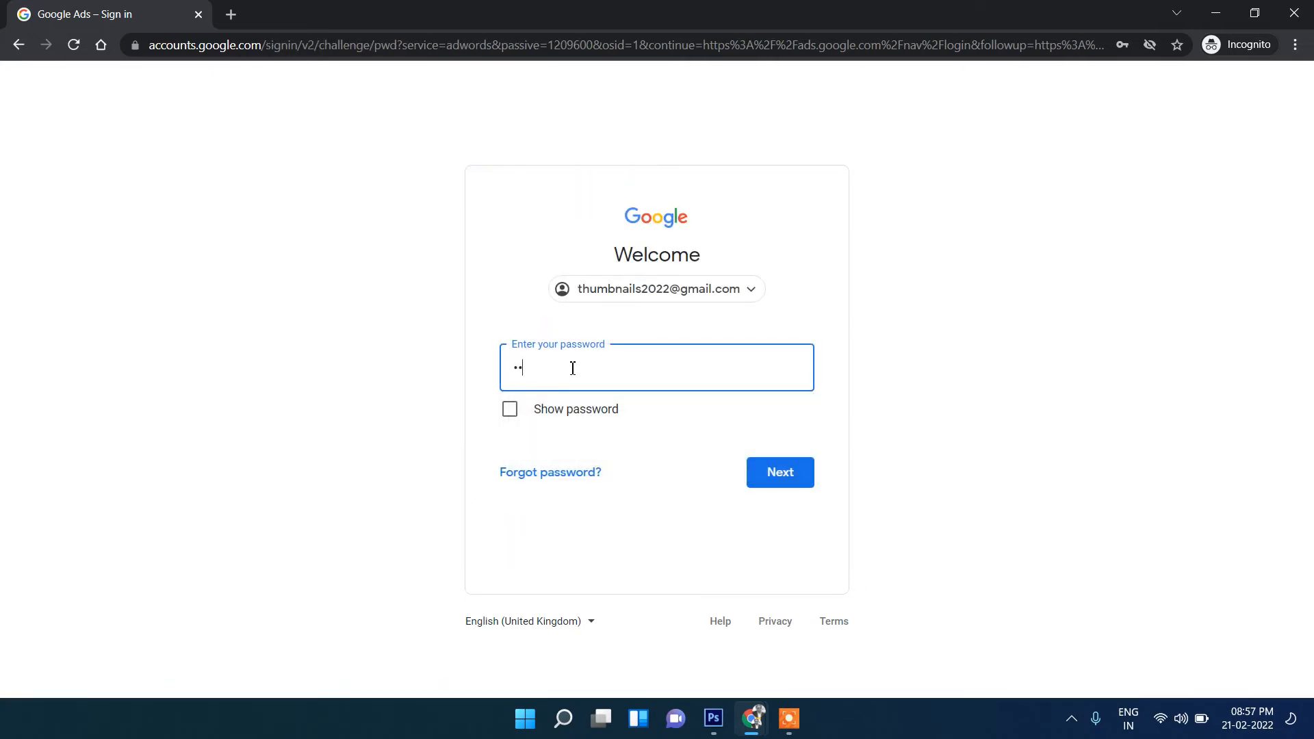
text(•••••••)
key(Return)
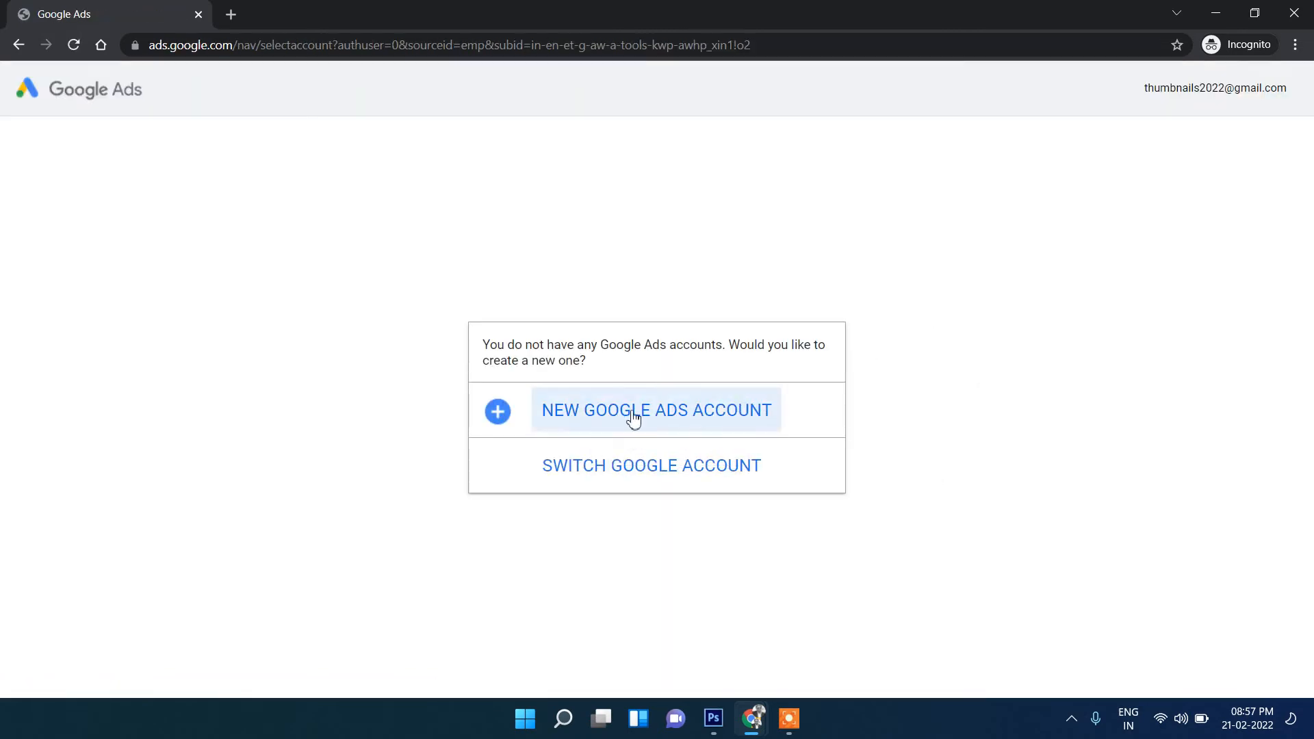
click(622, 408)
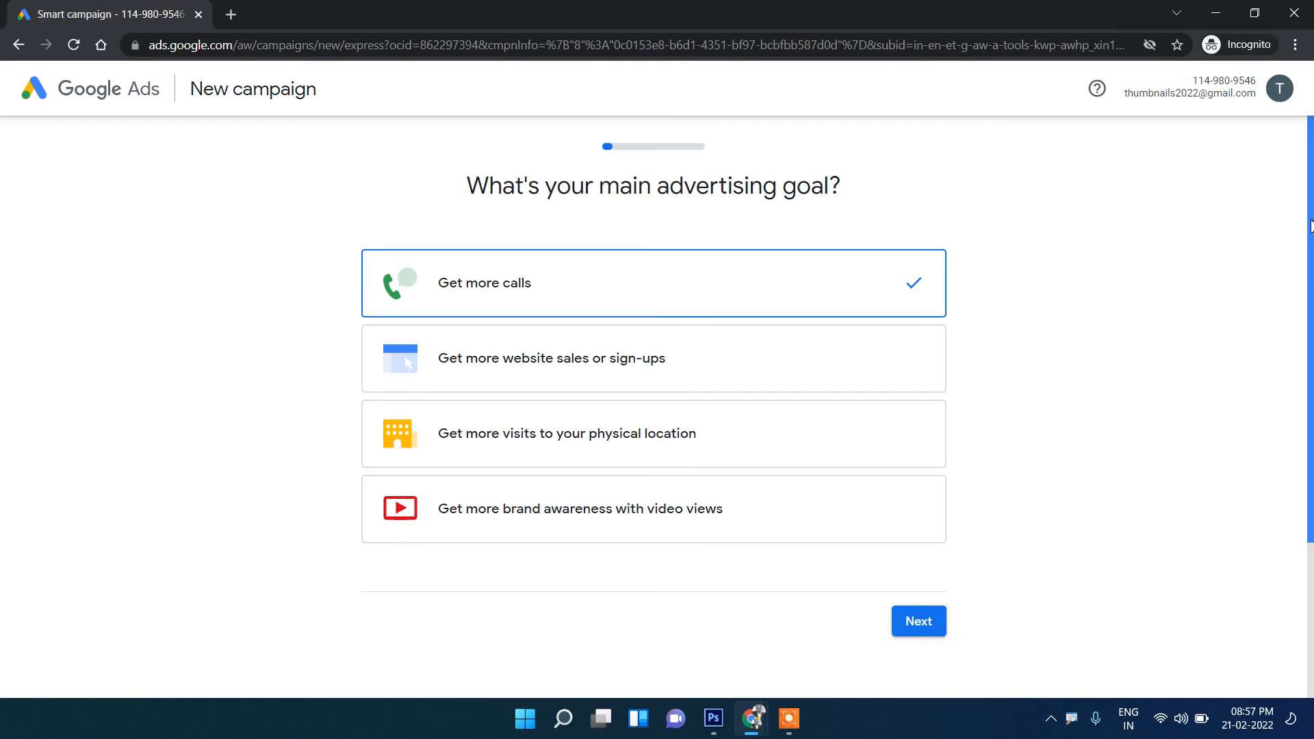
Switch the new campaign setup from the advertising goal page to Expert Mode.
drag(1311, 191, 1311, 356)
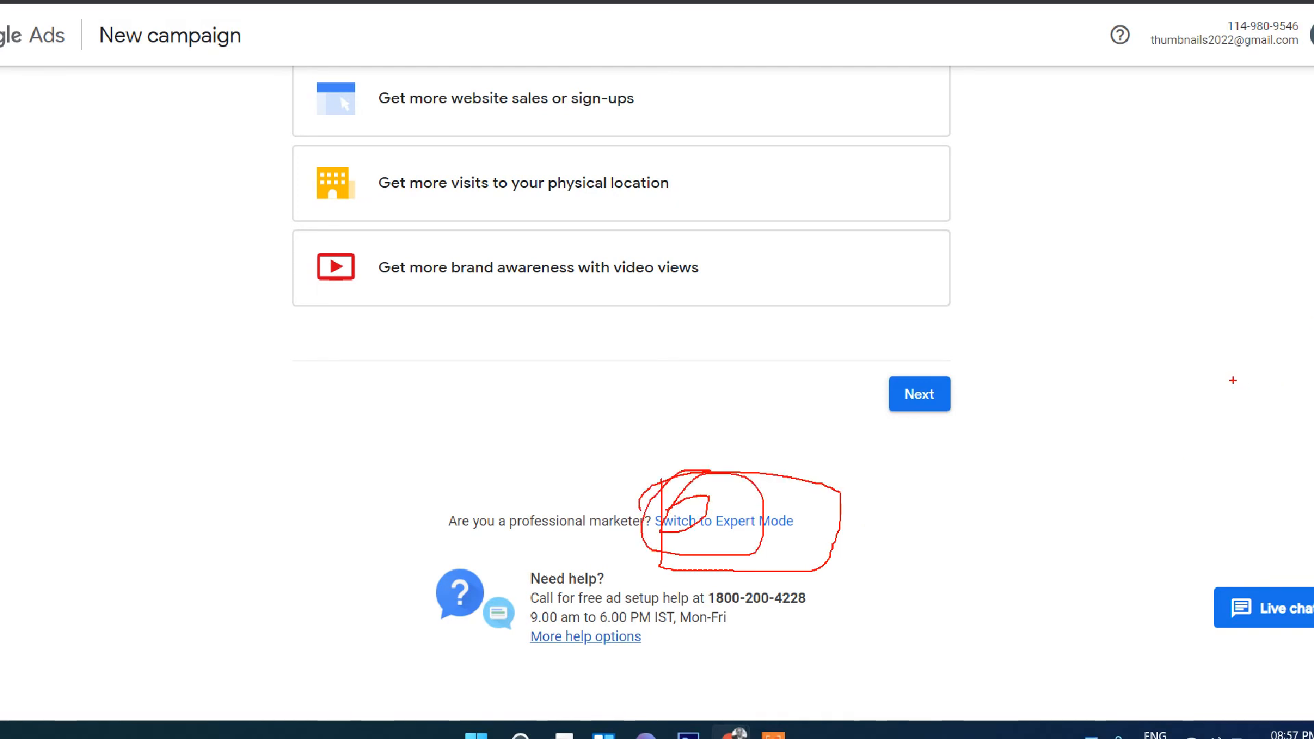
scroll(1294, 340, up, 3)
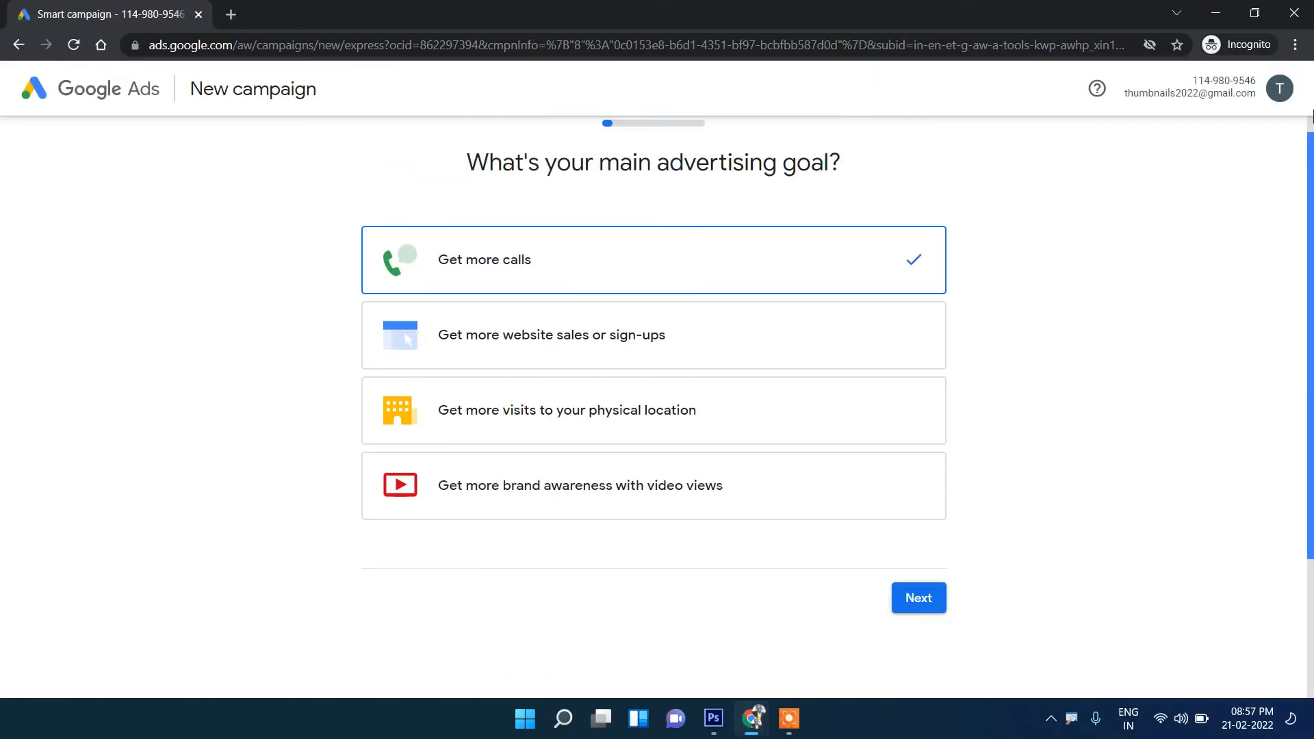
scroll(653, 376, up, 1)
scroll(1209, 426, down, 3)
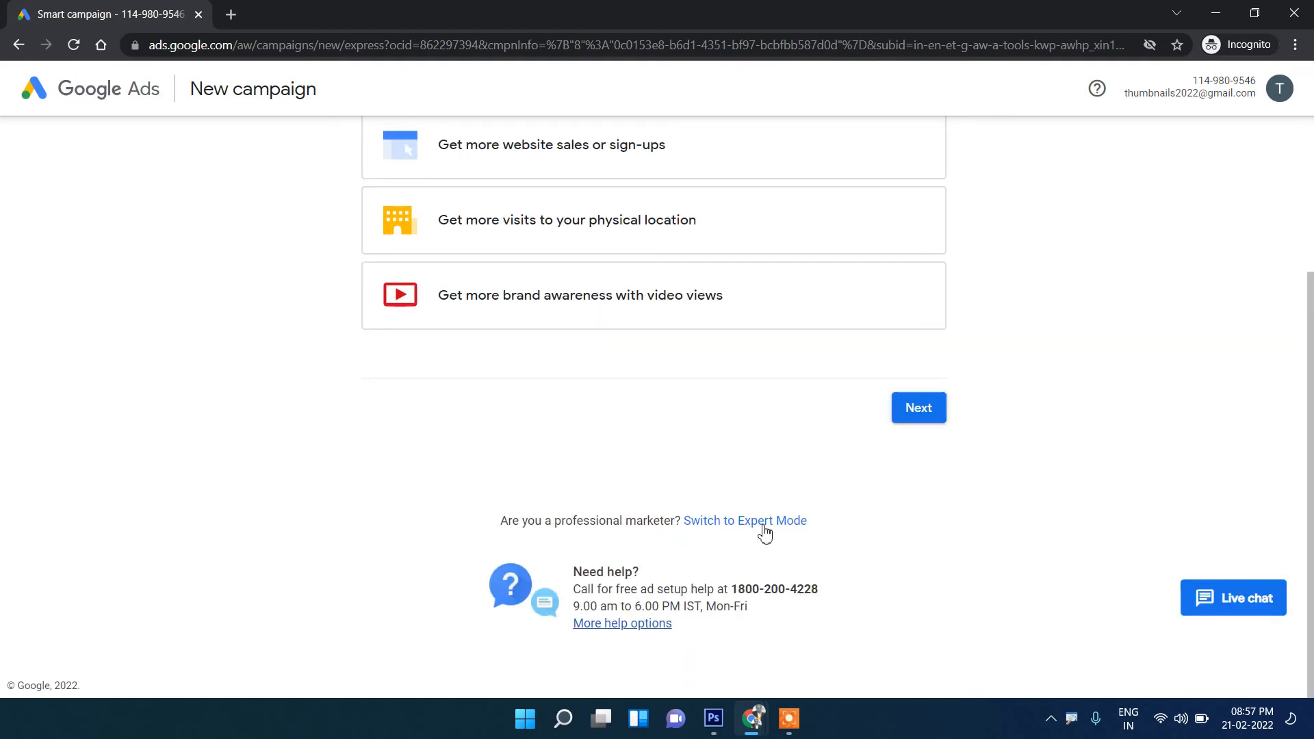
drag(658, 545, 874, 517)
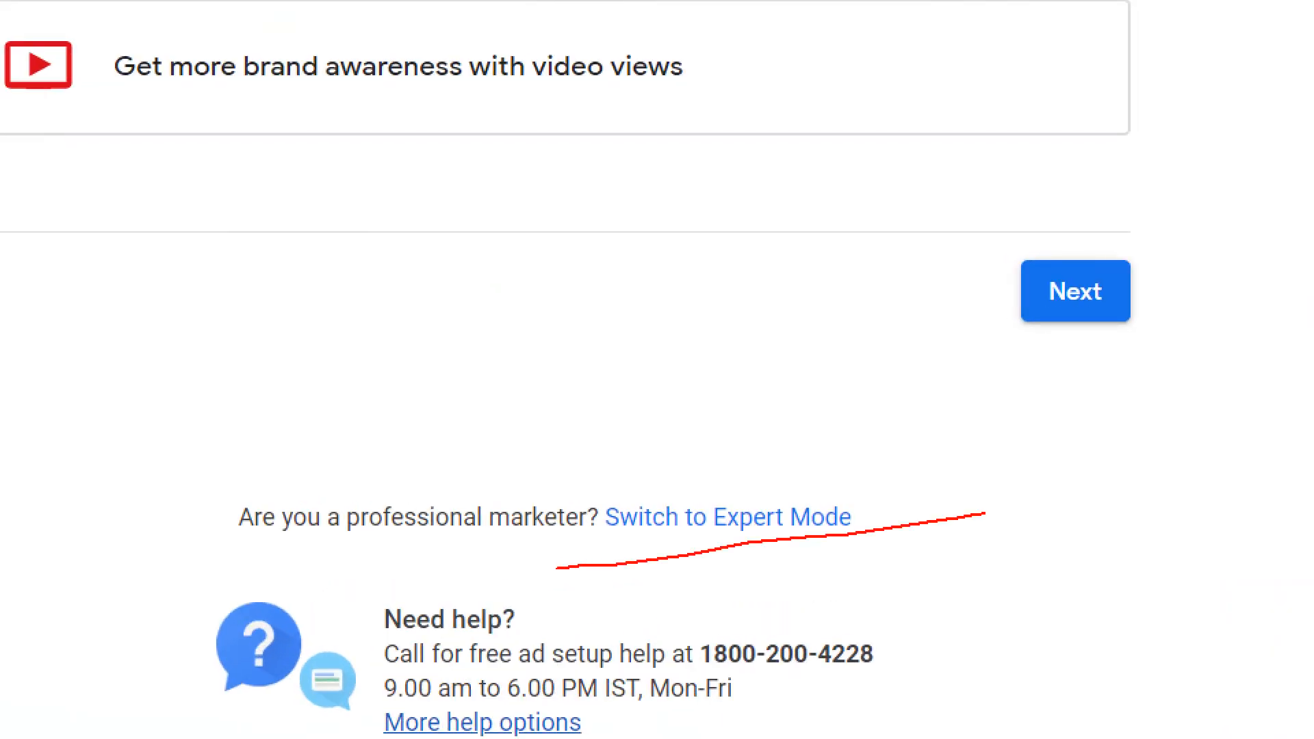
drag(769, 537, 834, 524)
scroll(212, 238, up, 3)
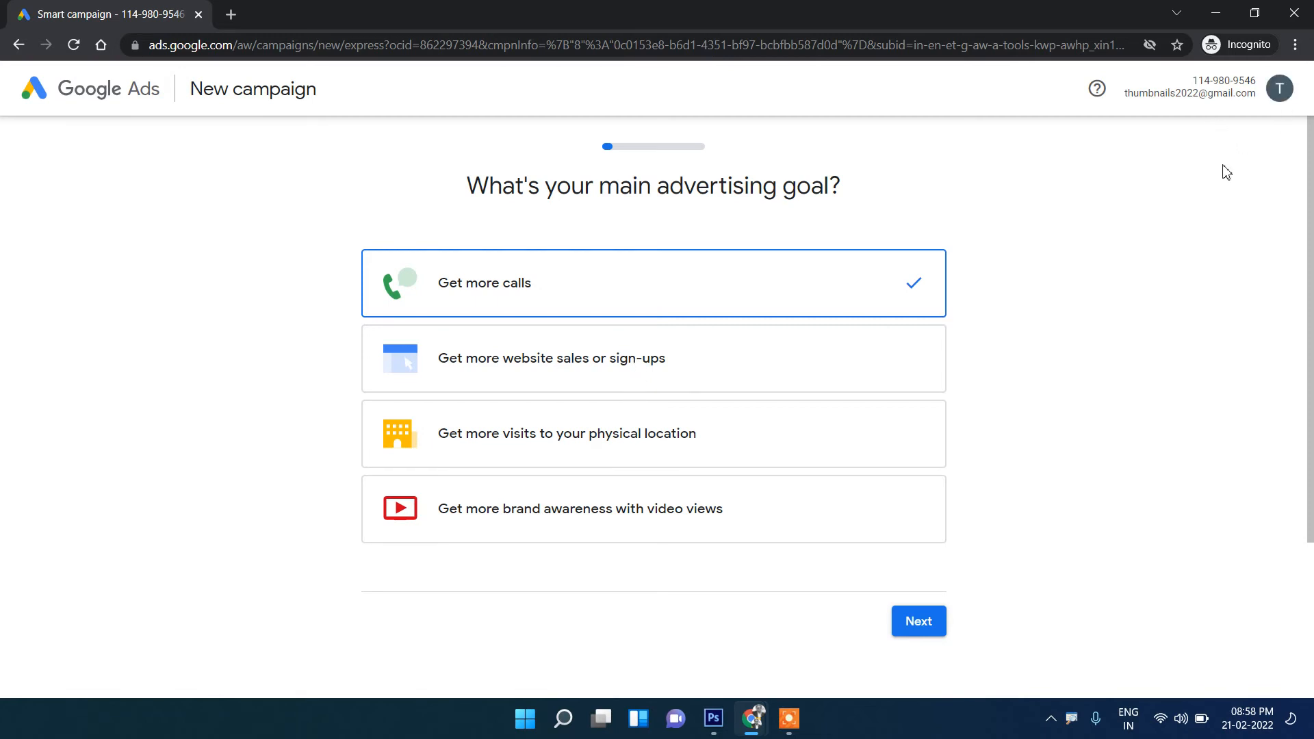
scroll(1232, 239, down, 3)
click(757, 532)
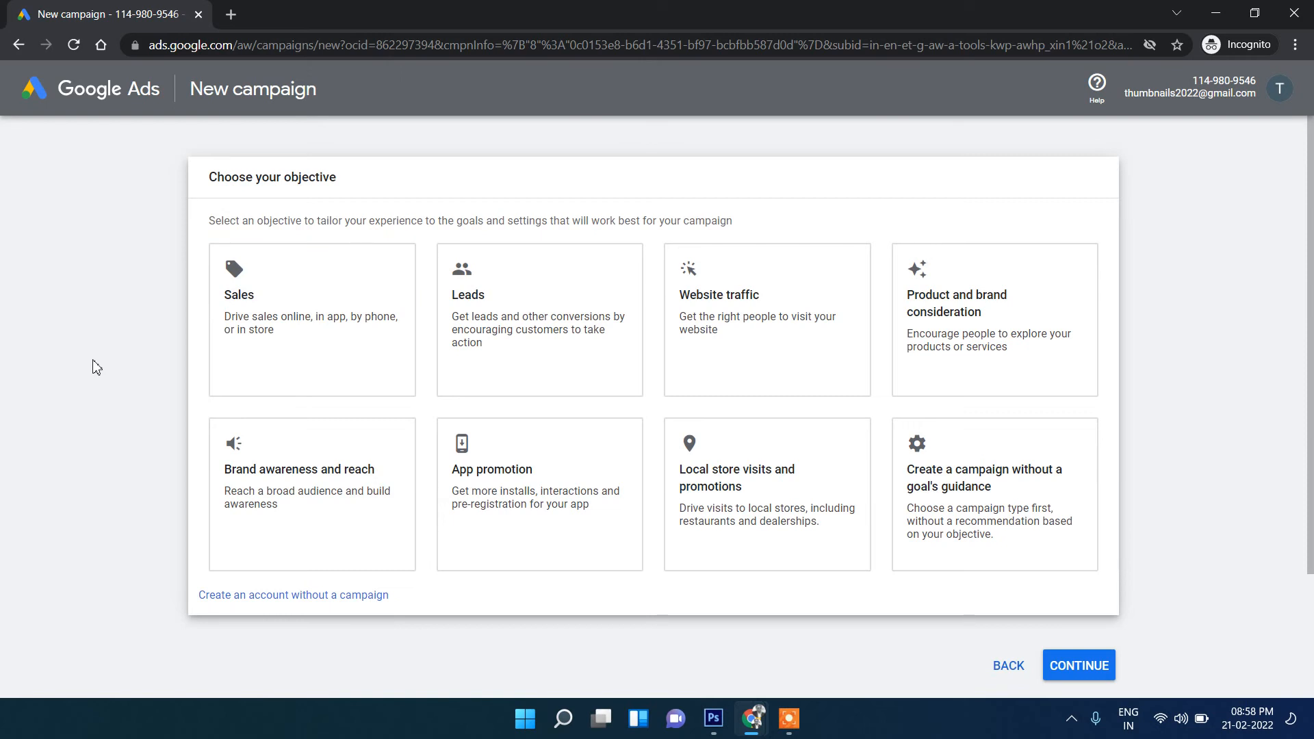
Examine the campaign objective page and its option to create an account without a campaign.
scroll(97, 368, down, 3)
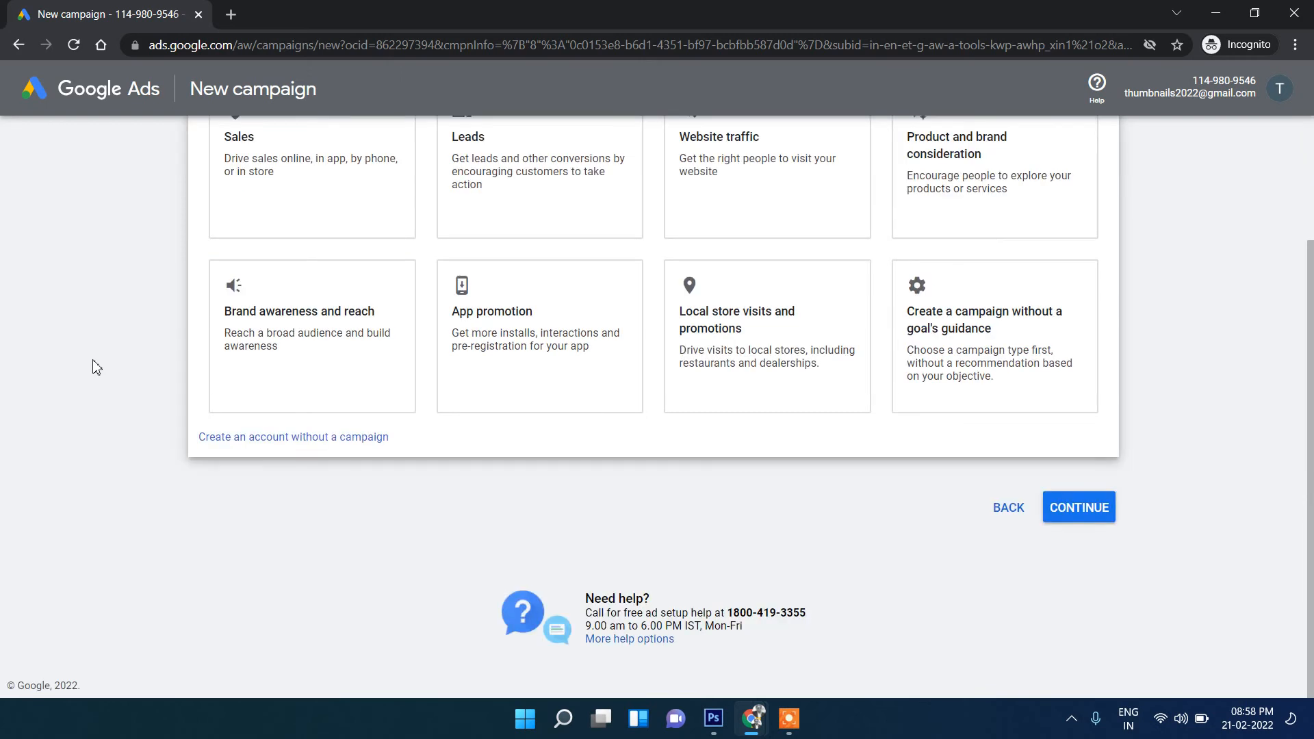
scroll(96, 367, up, 3)
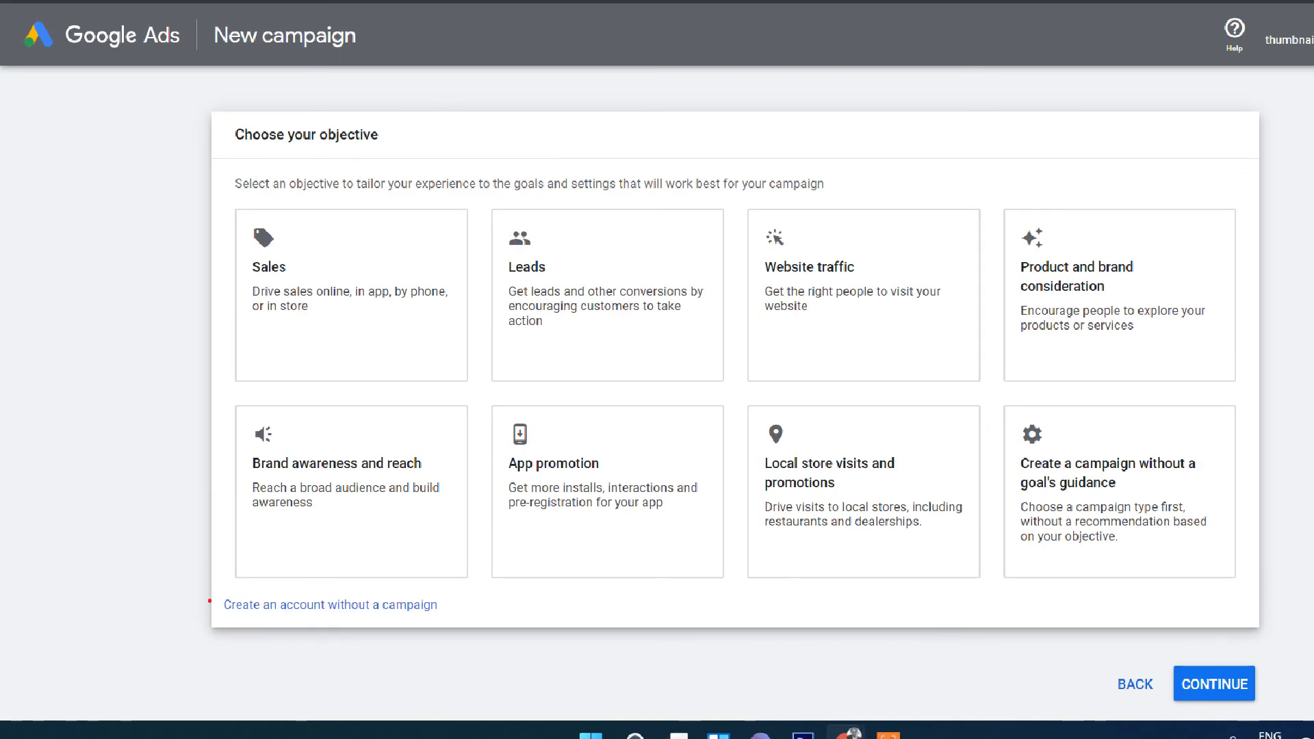
mouse_move(209, 601)
mouse_down()
mouse_move(193, 588)
mouse_move(356, 703)
mouse_move(503, 599)
mouse_move(233, 569)
mouse_move(441, 562)
mouse_move(339, 727)
mouse_move(221, 575)
mouse_up()
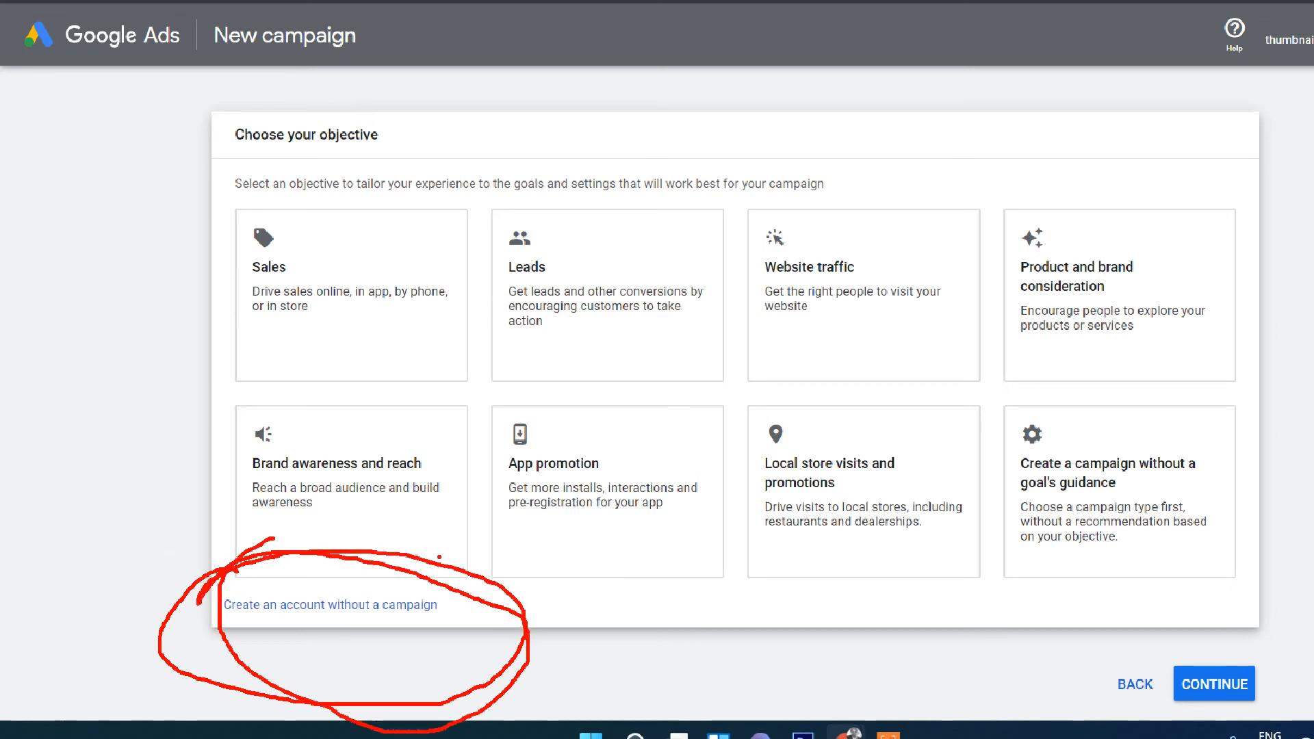
key(Escape)
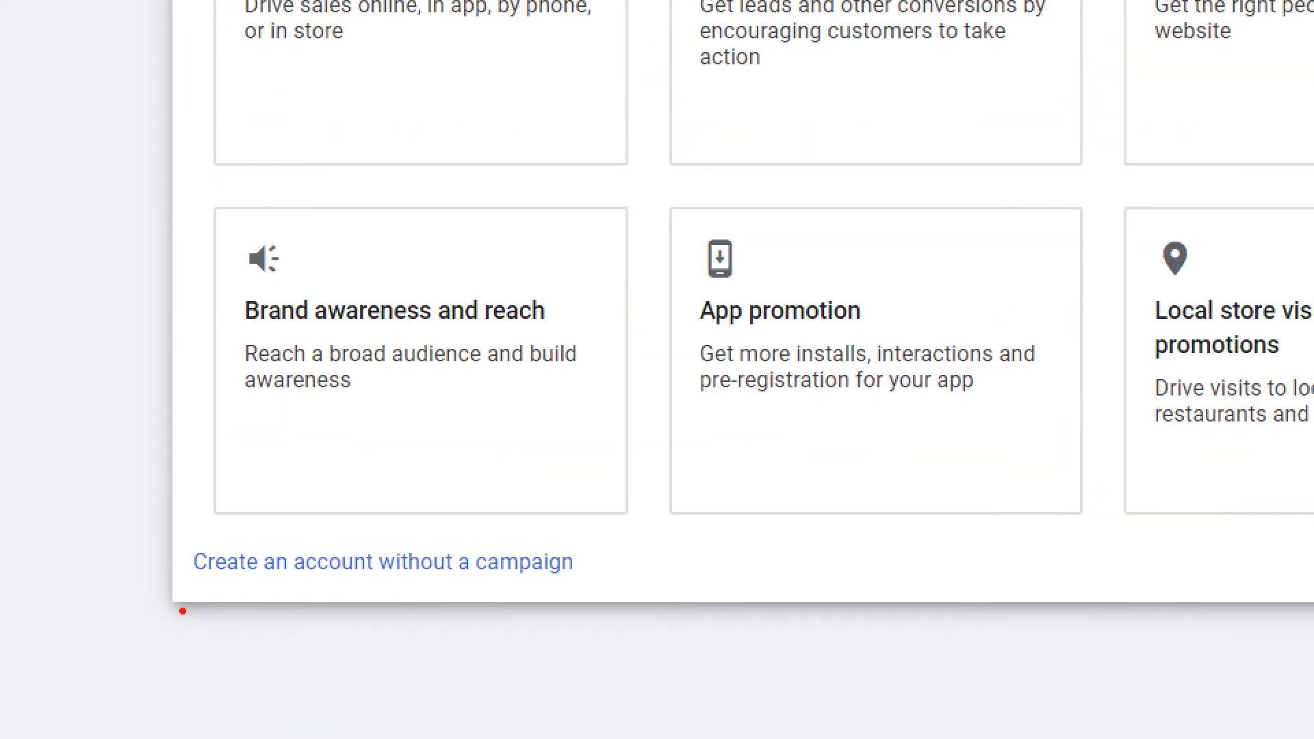
drag(183, 611, 695, 606)
key(Escape)
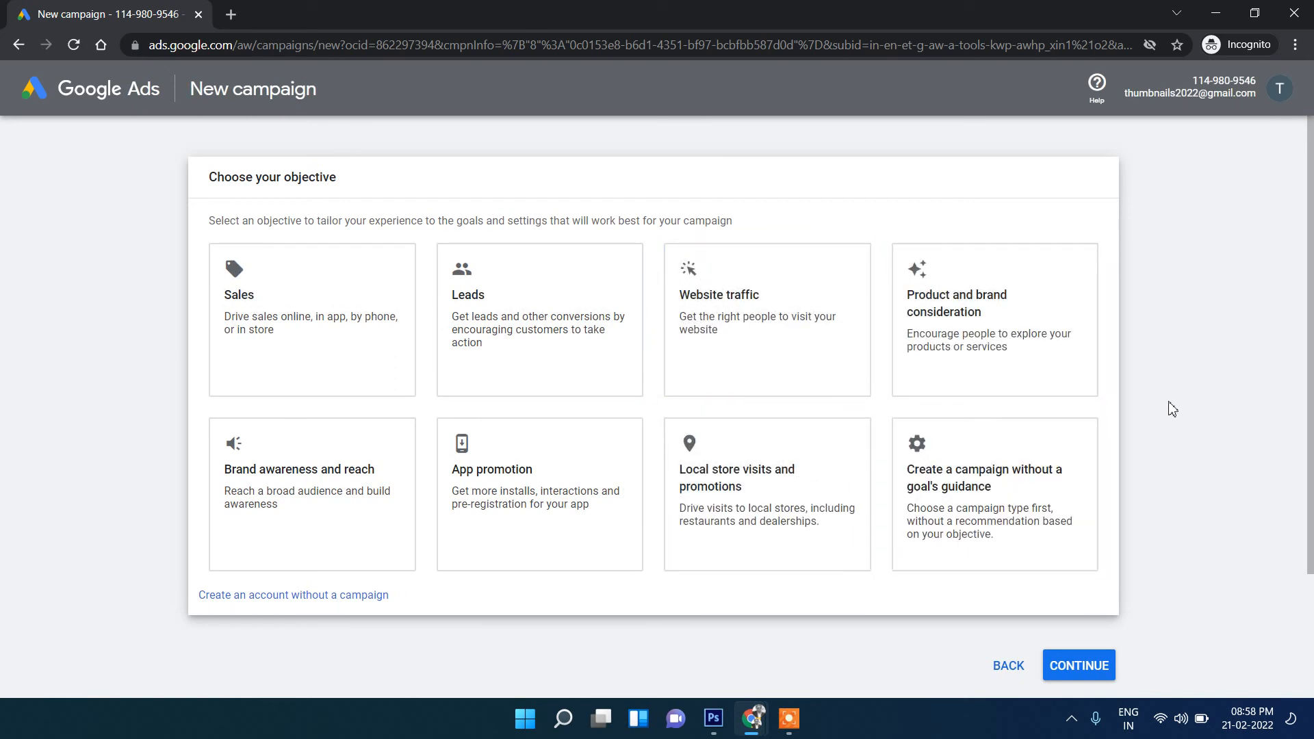
Choose to create an account without a campaign and confirm India, (GMT+05:30) India Time and Indian Rupee as the business information.
click(241, 599)
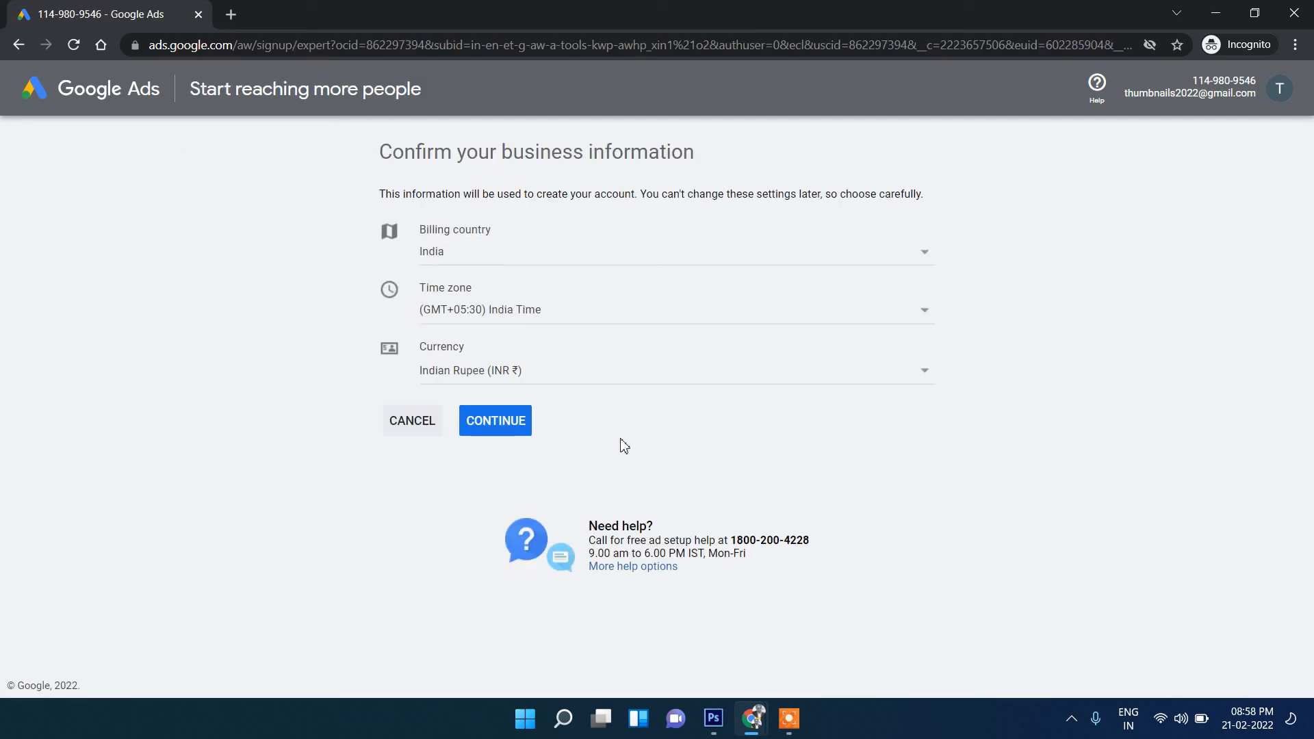
click(499, 430)
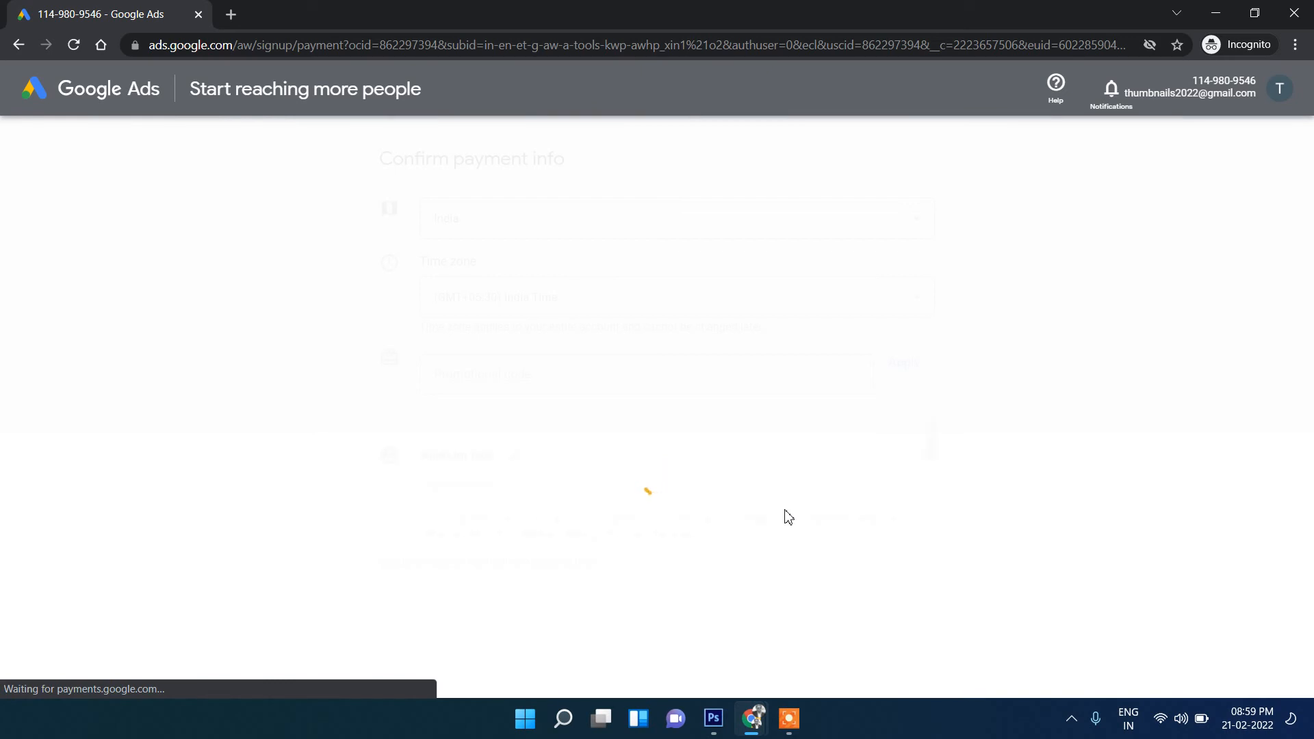
Examine the payment info page, including the payment method, payment amount and the option to create an account without setting up billing.
scroll(792, 512, down, 8)
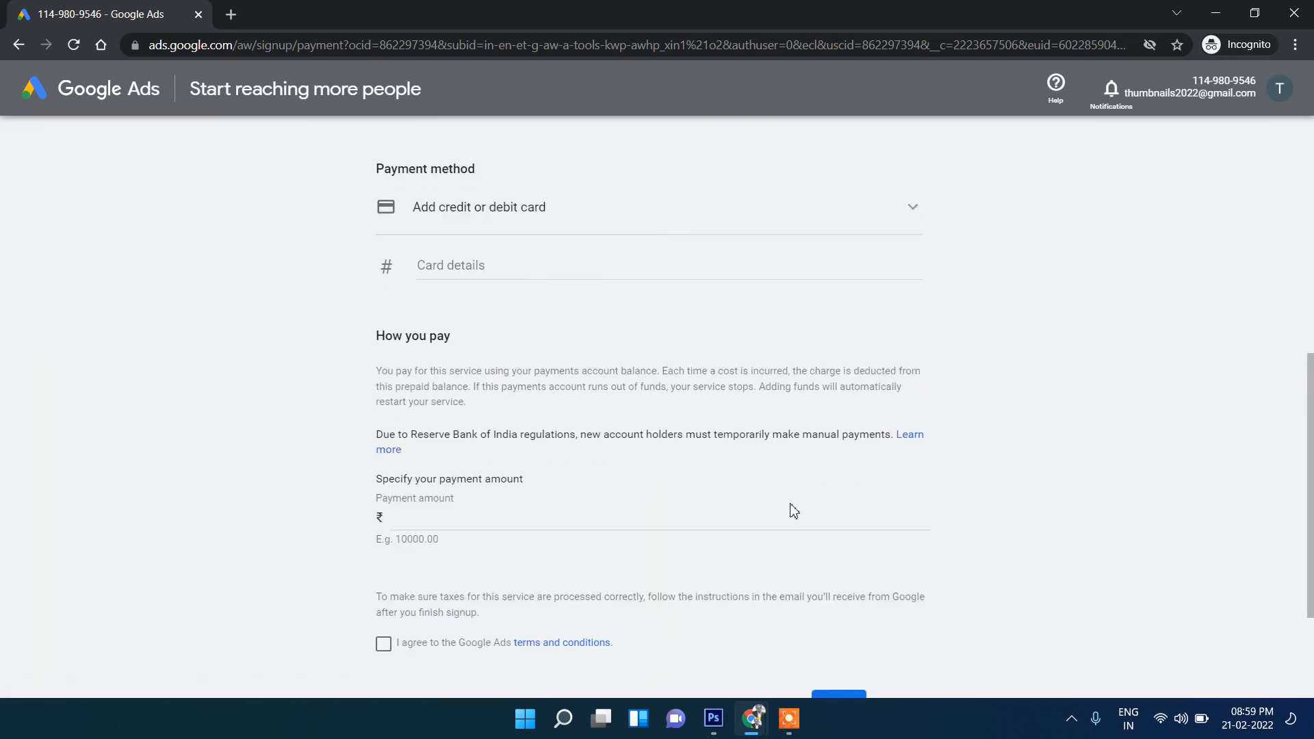
scroll(794, 511, down, 3)
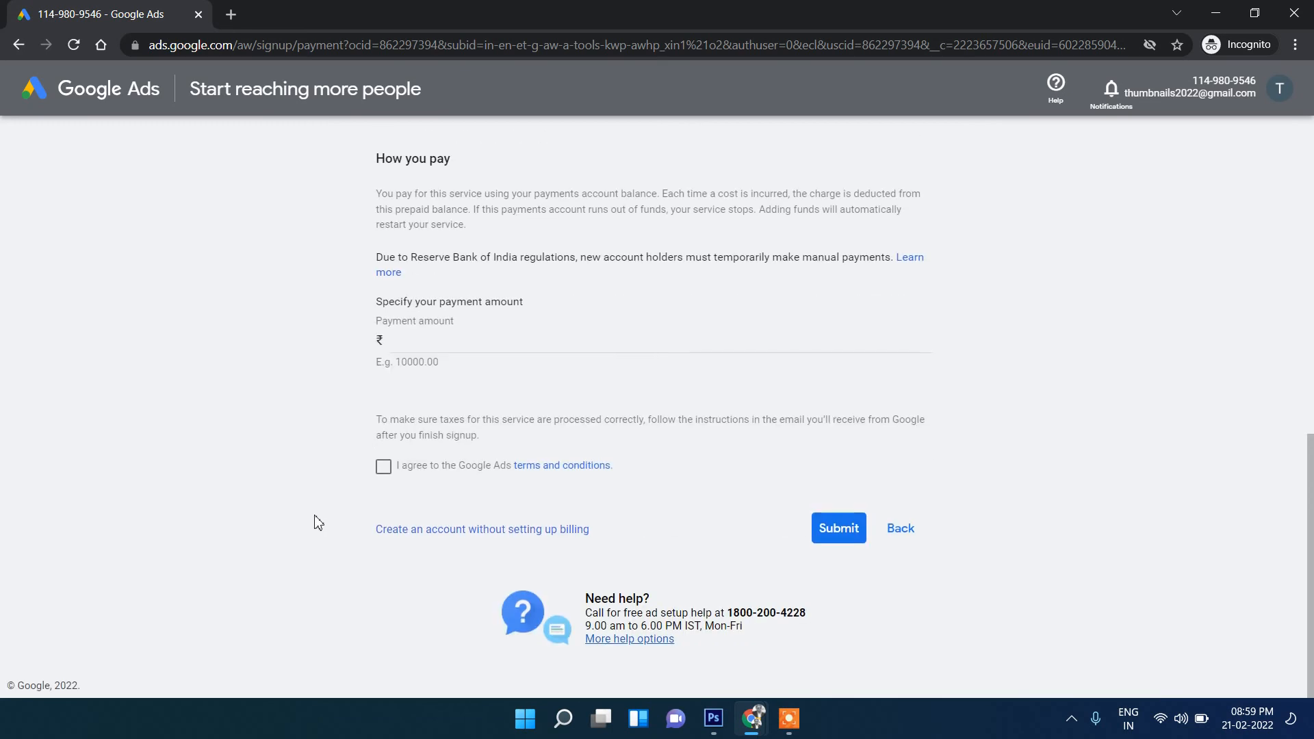
drag(366, 562, 630, 551)
drag(285, 628, 972, 577)
mouse_move(452, 504)
mouse_down()
mouse_move(428, 510)
mouse_move(1007, 582)
mouse_move(427, 479)
mouse_up()
scroll(484, 274, up, 3)
scroll(473, 308, down, 1)
scroll(513, 294, up, 7)
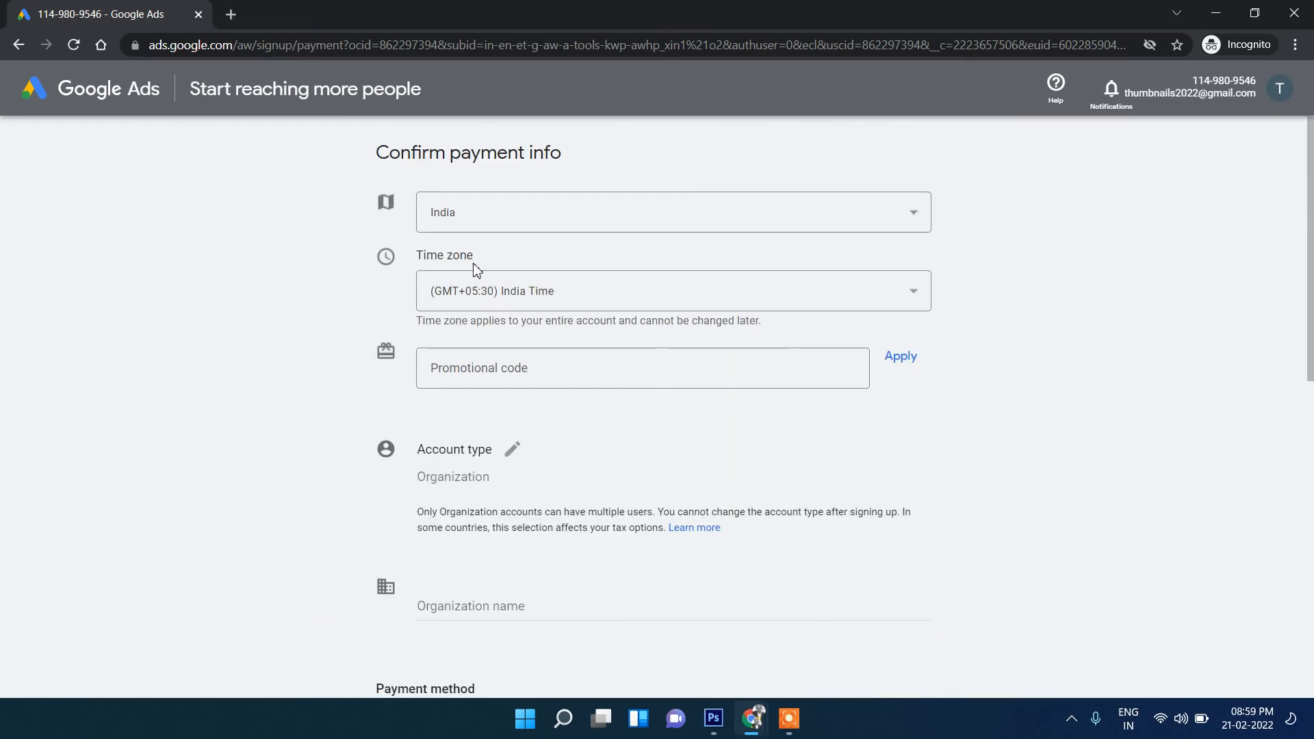
Create the account without setting up billing and proceed to explore the new account.
scroll(480, 315, down, 8)
scroll(466, 347, down, 2)
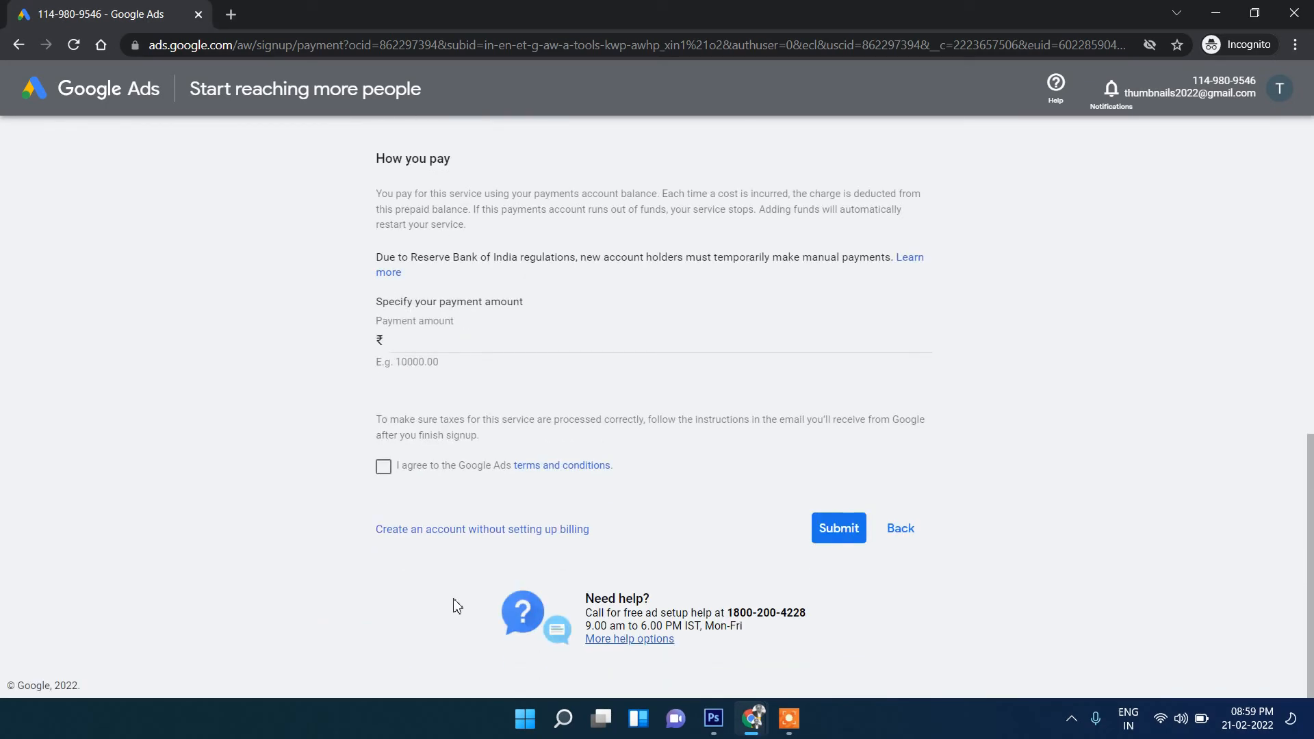
click(431, 530)
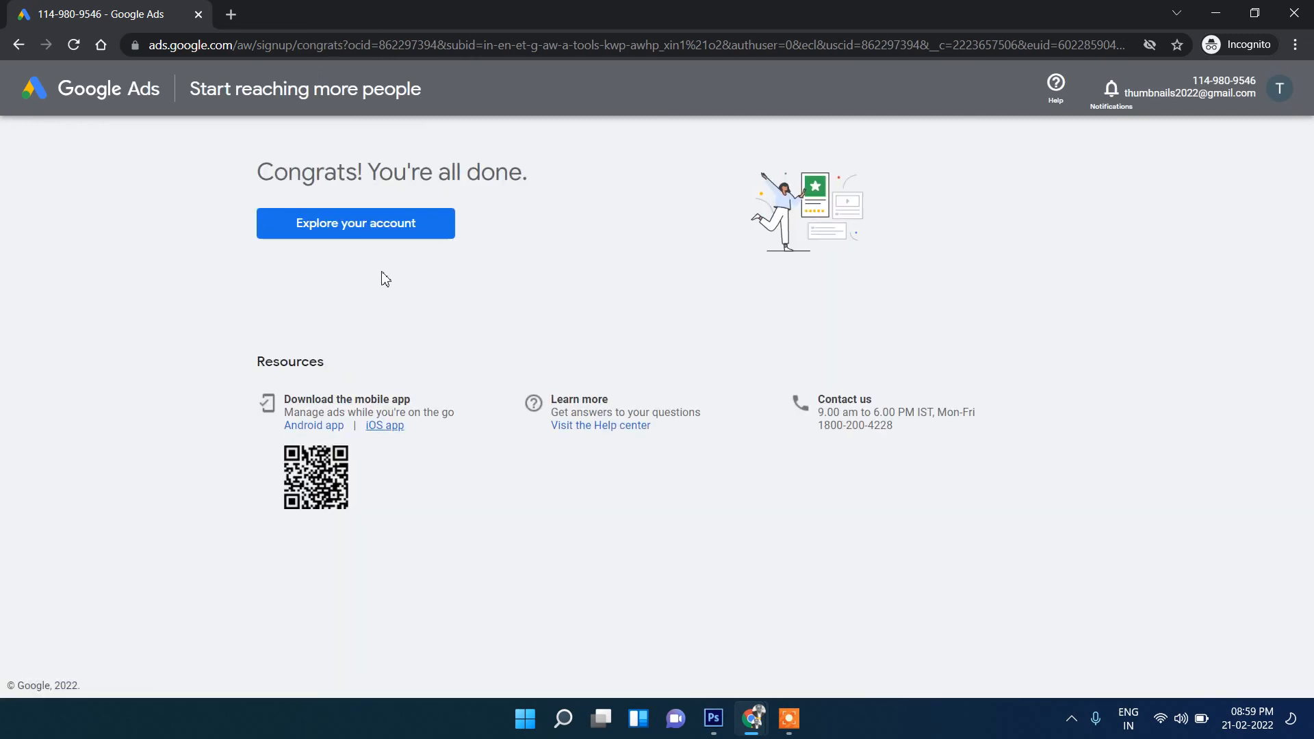
click(381, 232)
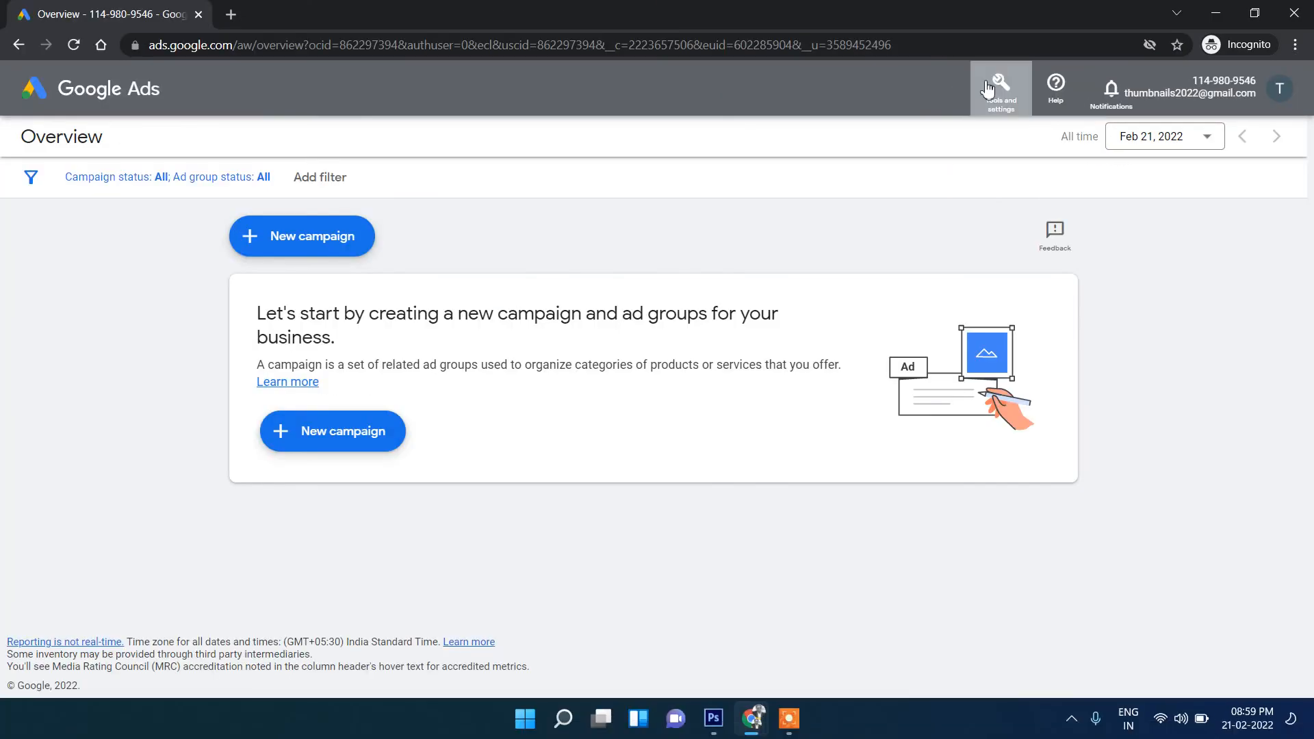
Open Keyword Planner, dismiss its updates notice and start Discover new keywords.
click(987, 88)
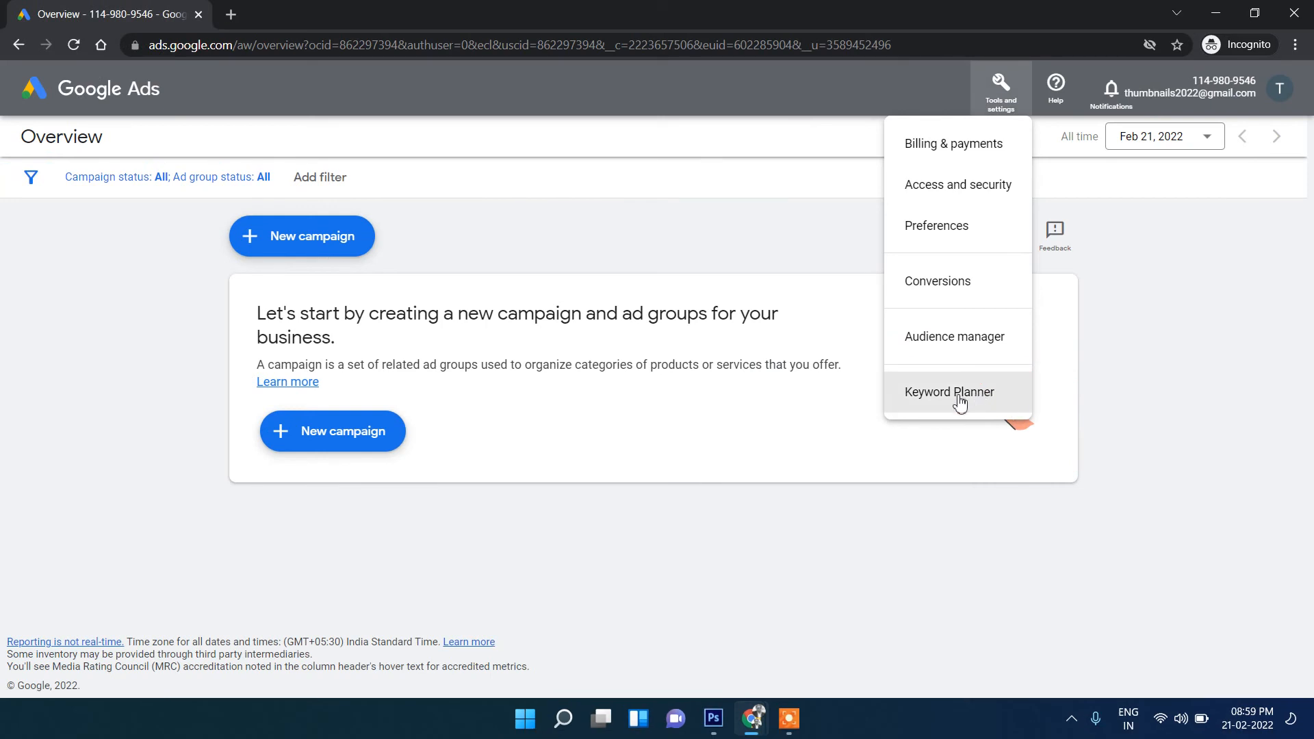
click(962, 447)
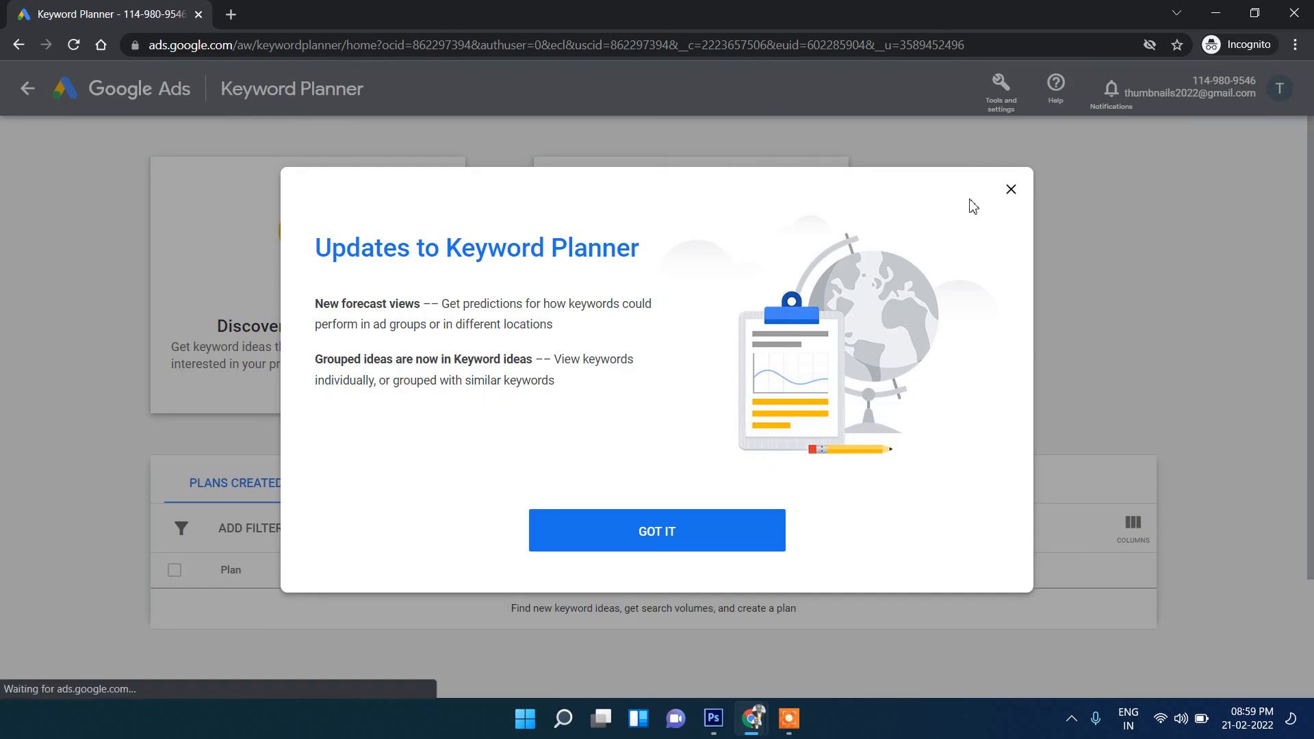
click(1011, 189)
click(400, 310)
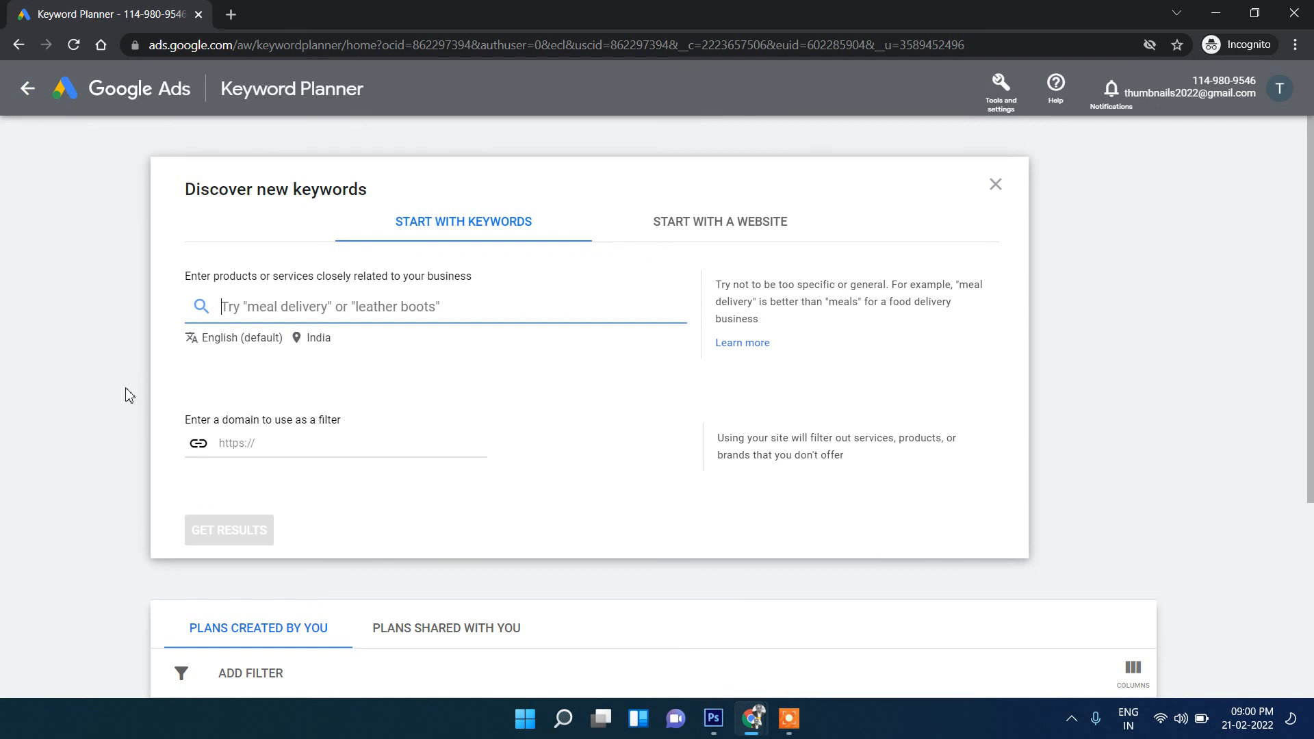
scroll(142, 380, down, 3)
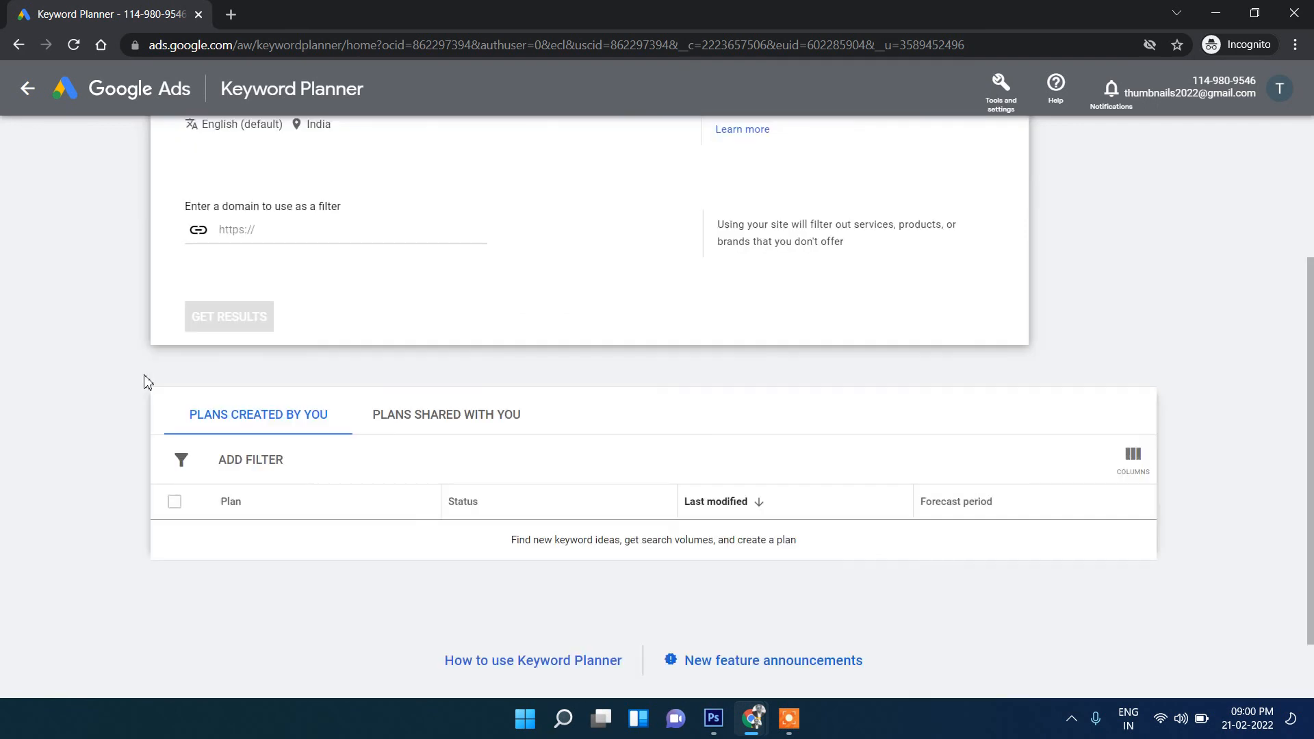
scroll(526, 277, up, 3)
scroll(88, 383, down, 3)
scroll(105, 417, up, 3)
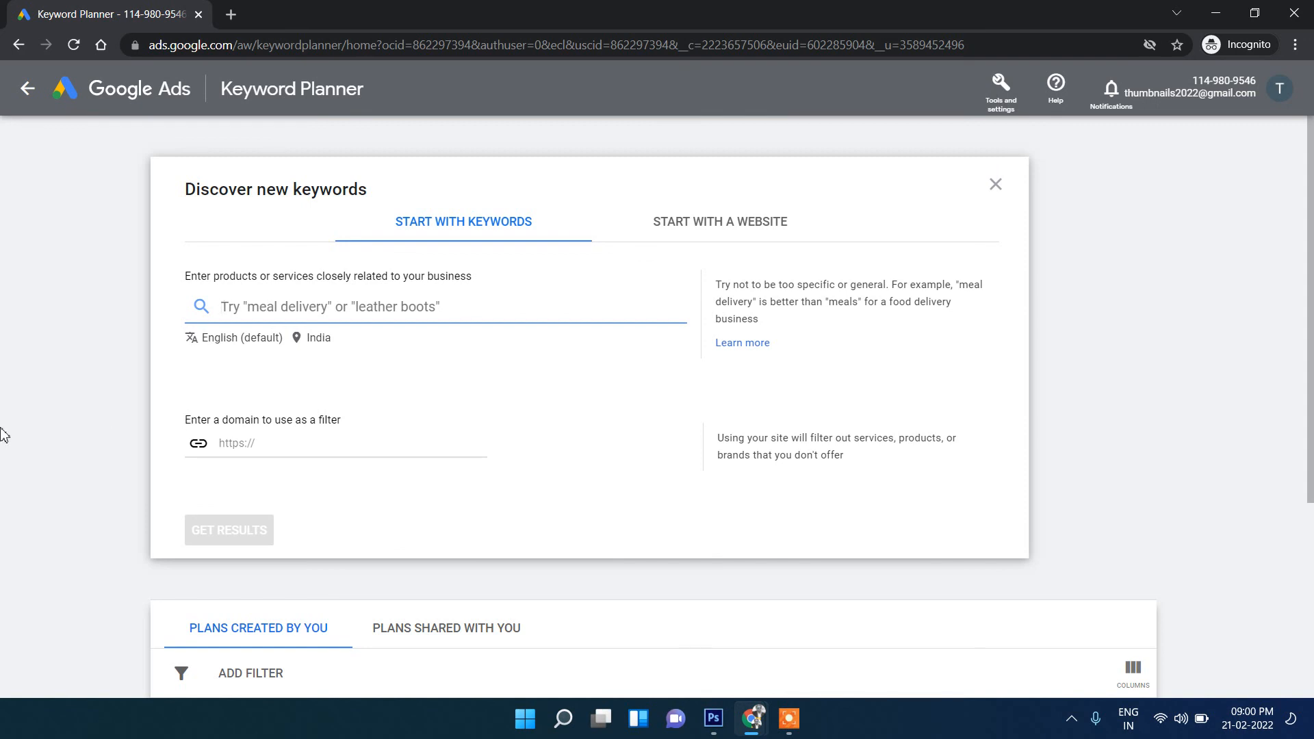
scroll(6, 431, down, 3)
scroll(7, 433, up, 3)
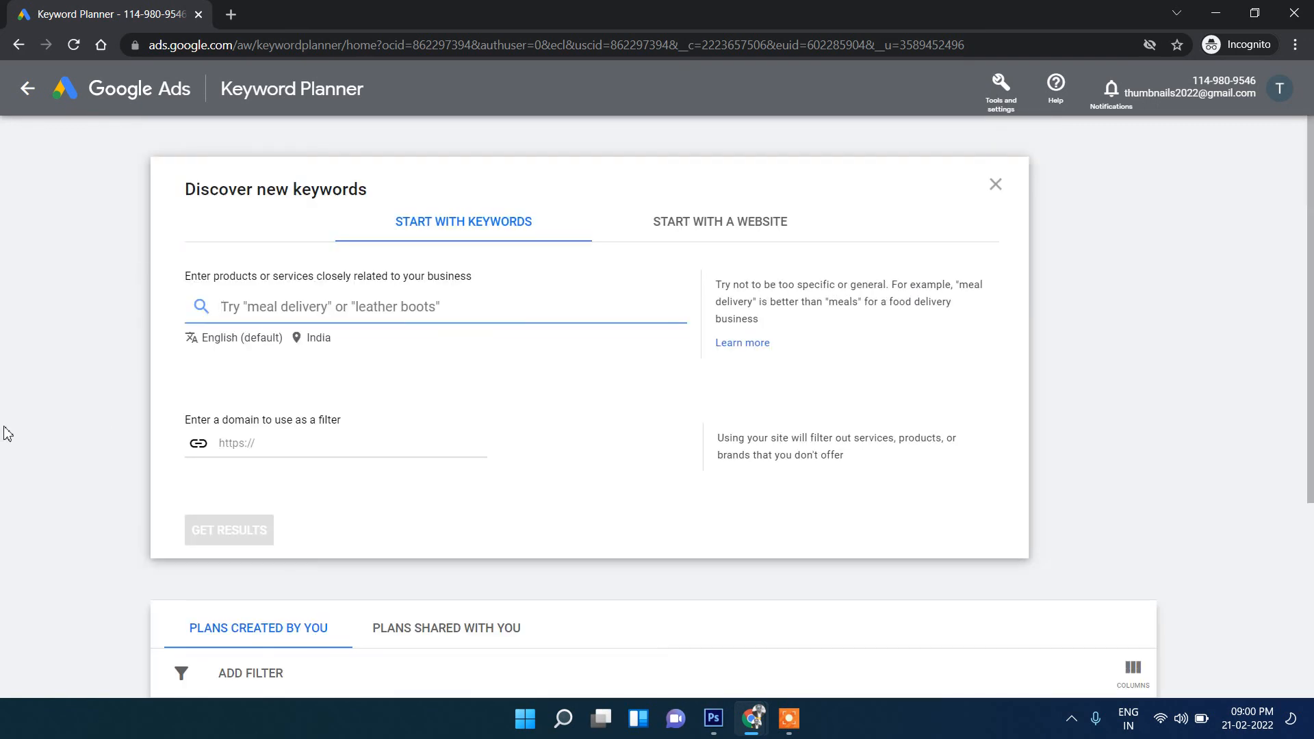